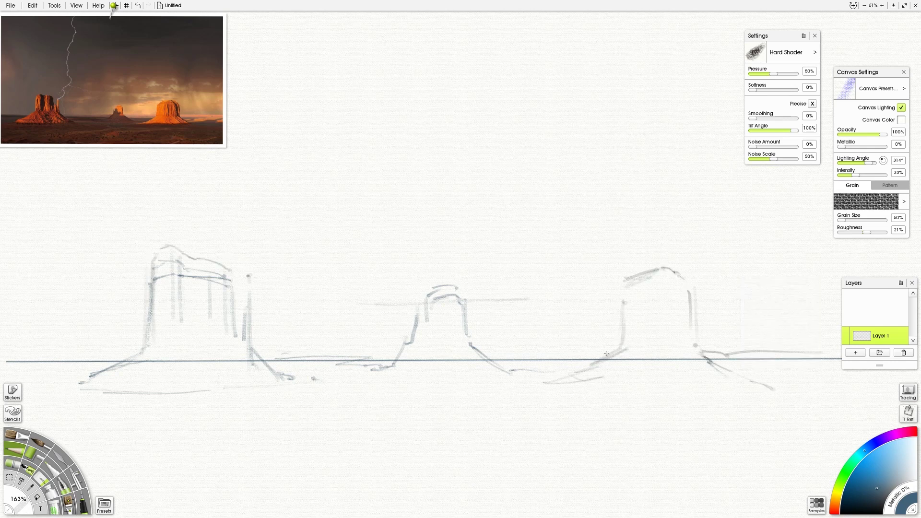
Extend the pencil horizon line across the right side, then switch to oil paint
drag(492, 353, 632, 351)
drag(708, 349, 910, 346)
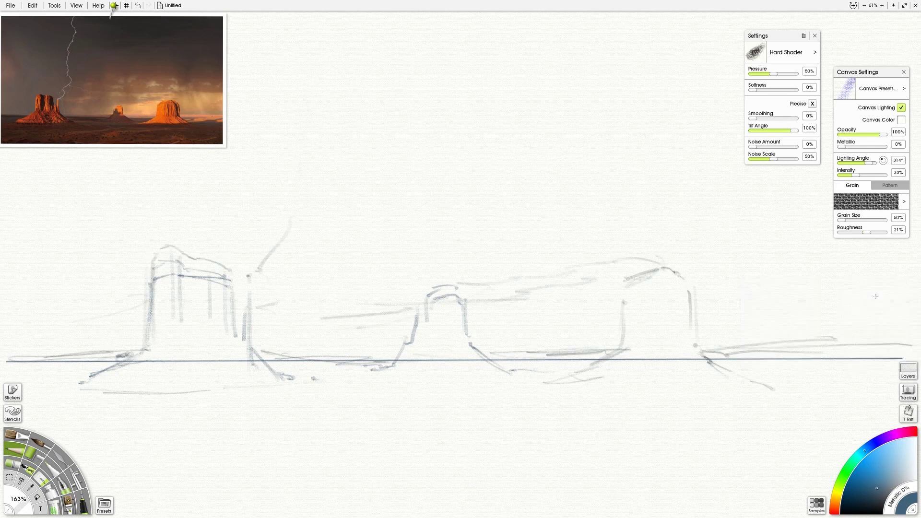
key(o)
Paint dark storm clouds across the top and darken the bottom-left foreground
drag(790, 209, 784, 209)
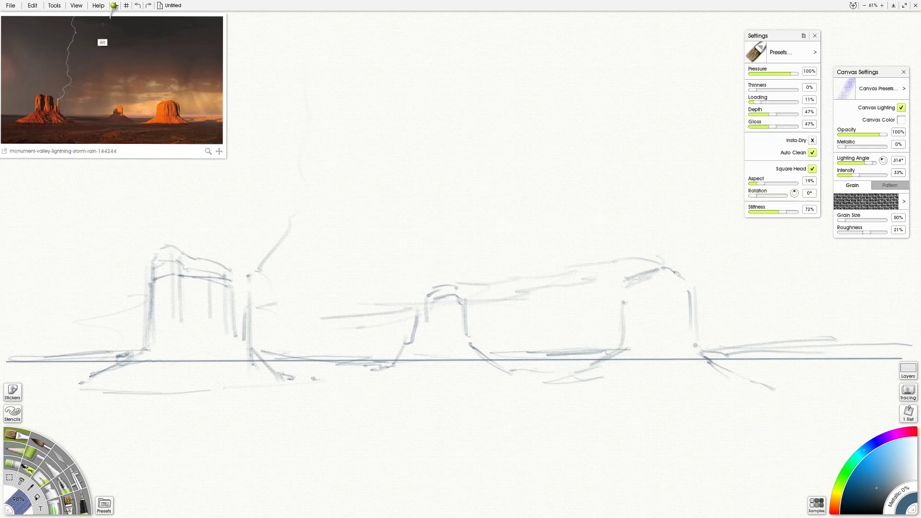
mouse_move(389, 29)
mouse_down()
mouse_move(433, 83)
mouse_move(238, 29)
mouse_move(677, 21)
mouse_up()
drag(403, 108, 371, 181)
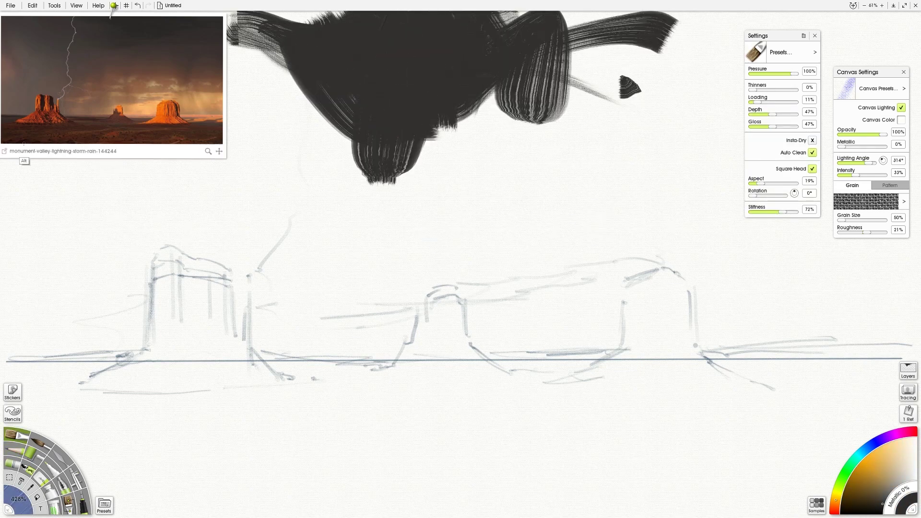
drag(72, 512, 187, 432)
drag(166, 468, 345, 504)
drag(86, 497, 216, 461)
Lay dark ground along the horizon line and brown foreground strokes along the bottom
drag(1, 364, 137, 355)
drag(270, 361, 404, 358)
drag(730, 368, 920, 367)
drag(677, 512, 914, 468)
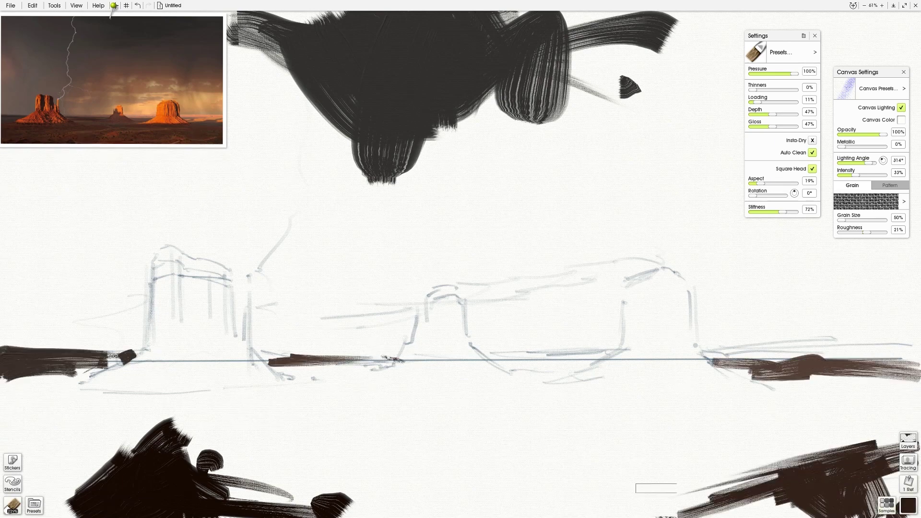
drag(468, 450, 713, 443)
drag(389, 432, 547, 461)
drag(194, 446, 389, 431)
drag(316, 504, 451, 498)
drag(4, 508, 215, 480)
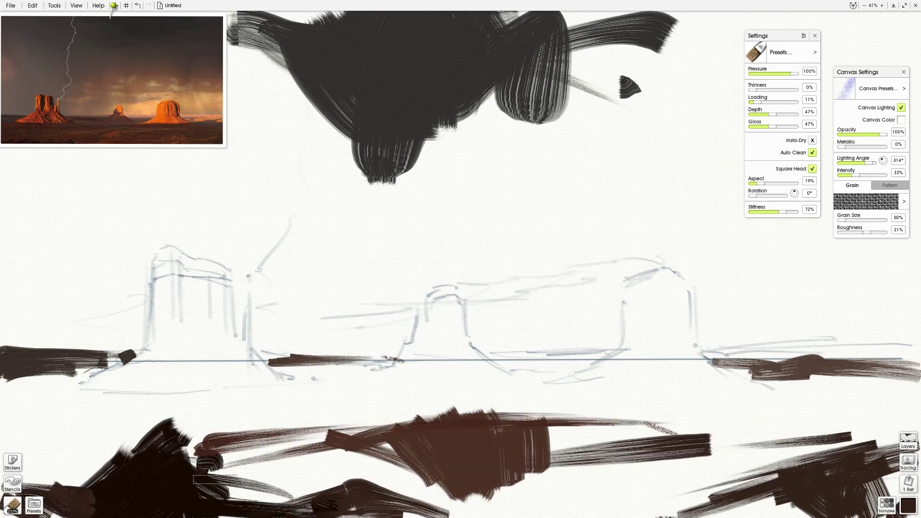
Add dark clouds across the top-left and move the pinned reference photo aside
drag(111, 79, 799, 90)
drag(0, 29, 223, 79)
drag(158, 22, 310, 115)
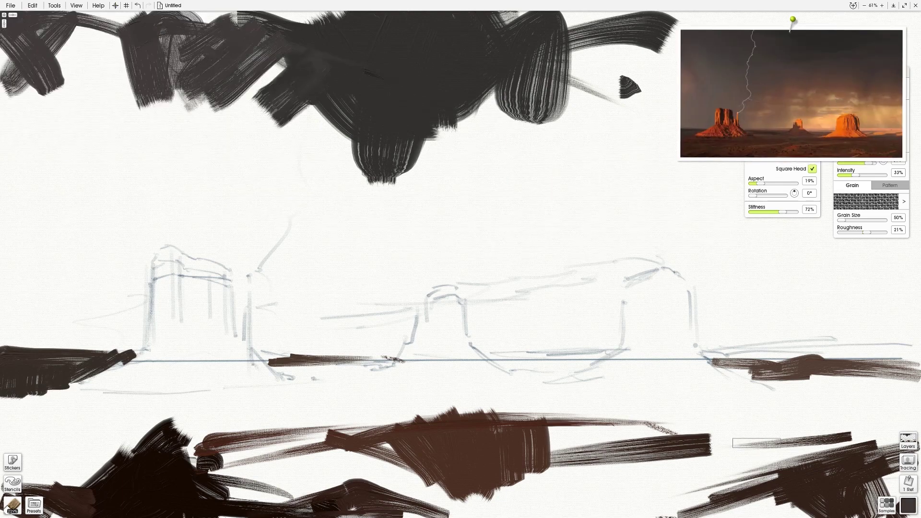
drag(799, 90, 490, 159)
Set the canvas colour to a soft blue-grey
click(902, 120)
click(430, 300)
click(427, 284)
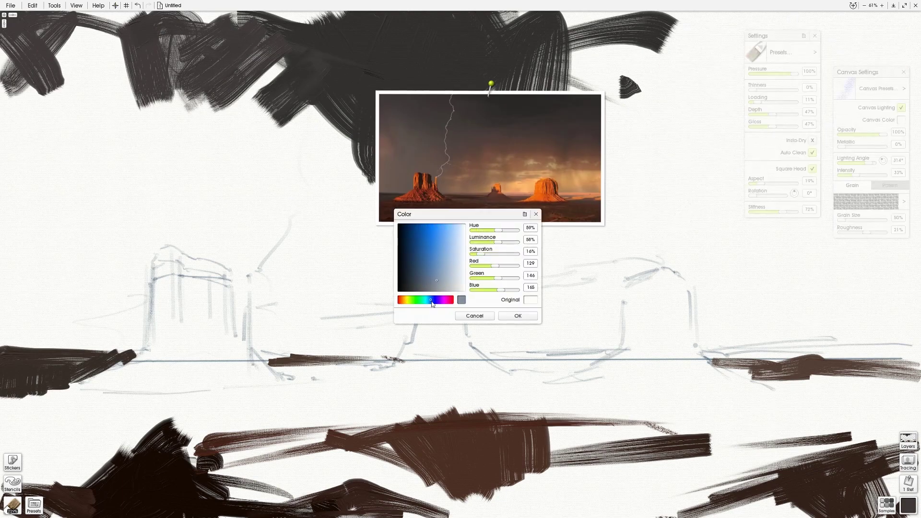
click(517, 315)
Paint brown strokes into the upper-left sky
drag(489, 159, 788, 86)
drag(144, 64, 43, 181)
drag(259, 72, 165, 194)
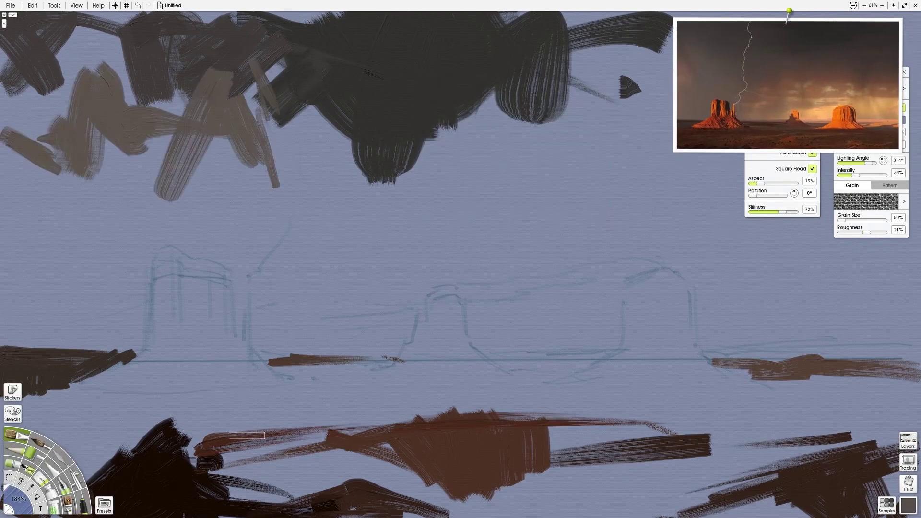
Select the realoils3 preset from Real Oils and add a green horizon stroke
click(105, 506)
click(857, 253)
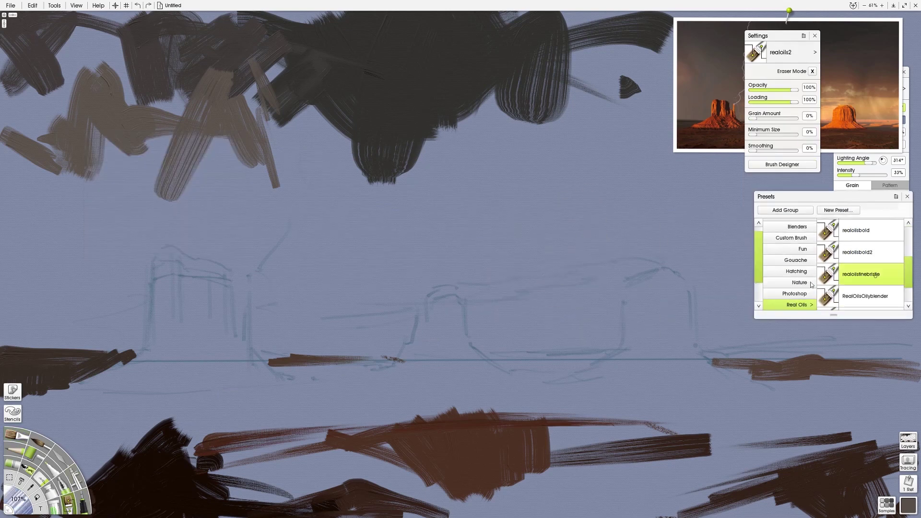
scroll(863, 274, up, 3)
click(863, 228)
click(857, 273)
click(857, 296)
drag(598, 362, 476, 361)
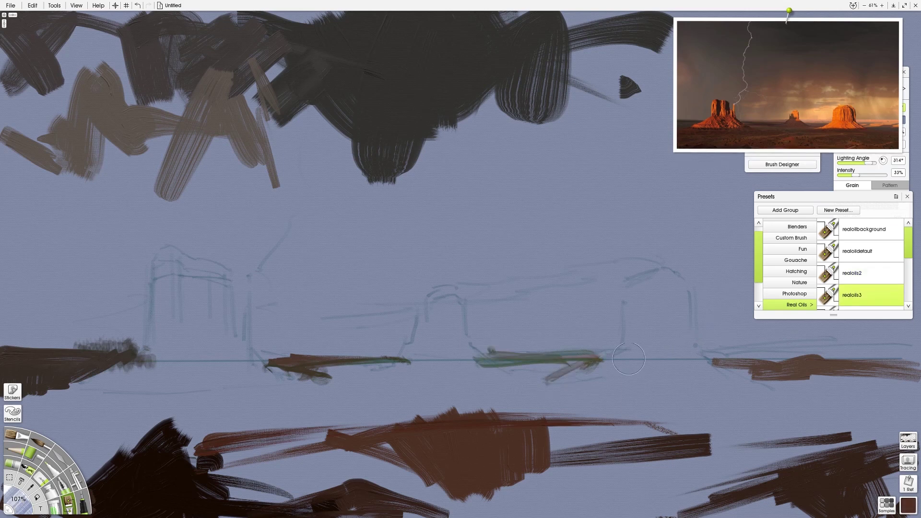
scroll(864, 273, down, 3)
Switch to realoilsbold2 and paint dark, brown and orange strokes around the left and middle buttes
click(857, 278)
drag(422, 330, 409, 355)
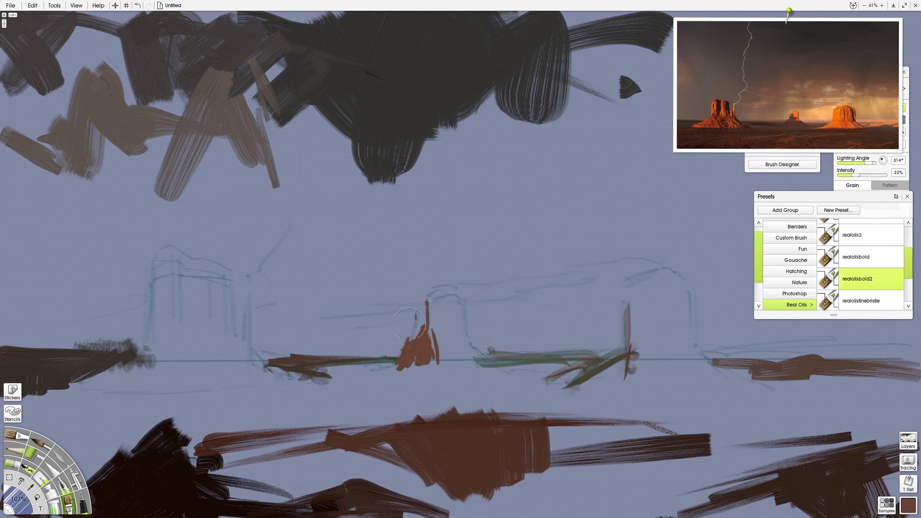
drag(248, 304, 255, 353)
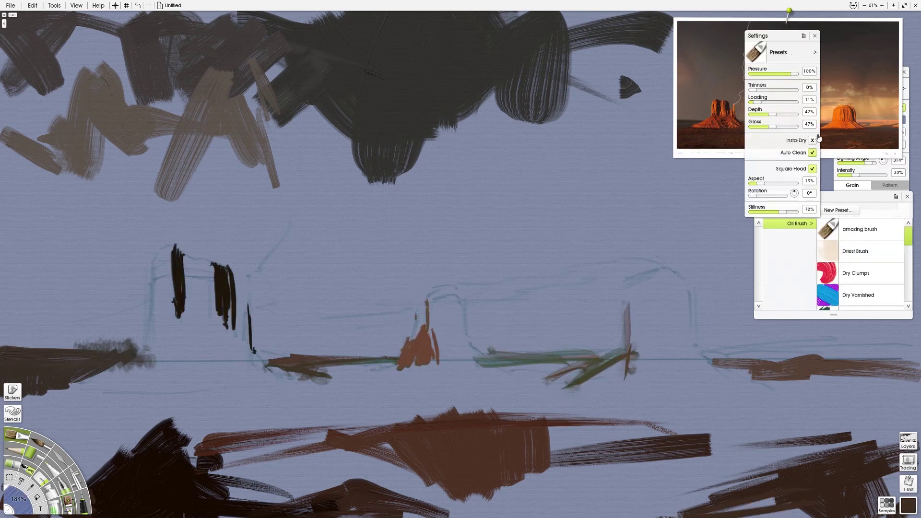
drag(436, 332, 432, 306)
drag(461, 342, 483, 355)
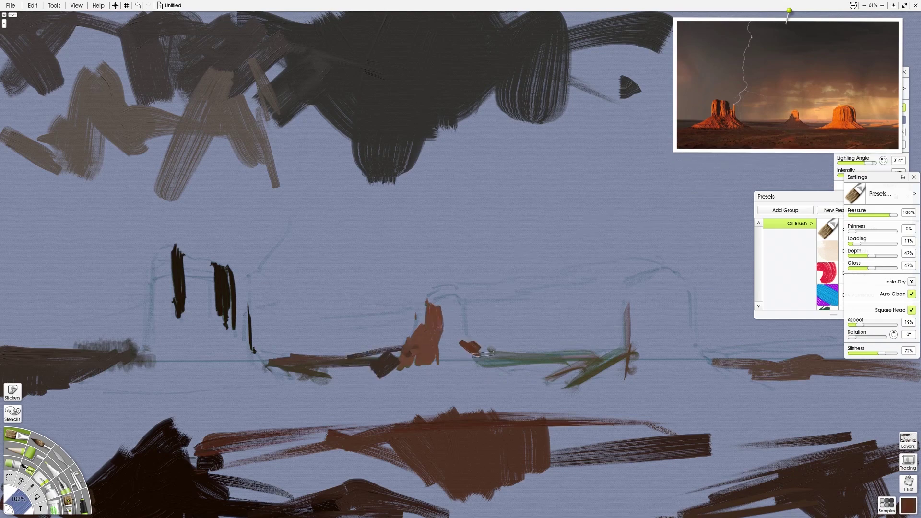
drag(249, 349, 310, 388)
drag(94, 383, 146, 355)
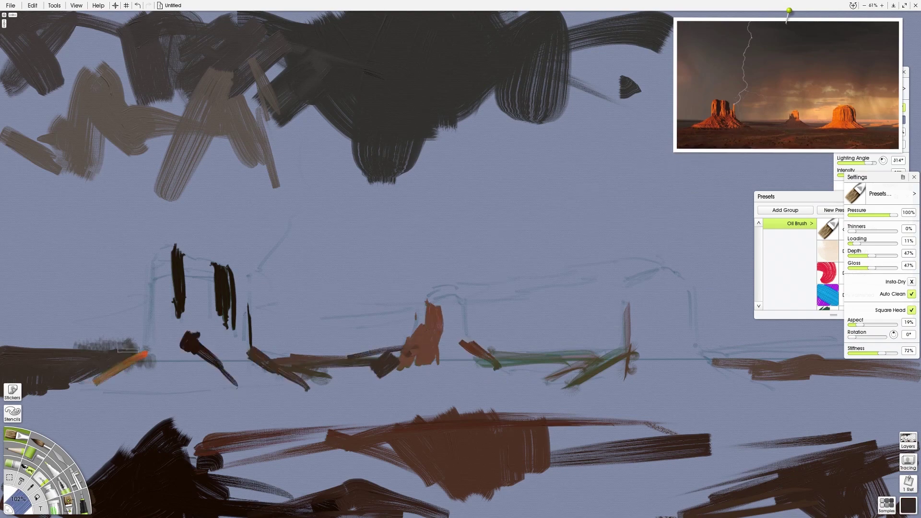
drag(20, 281, 97, 242)
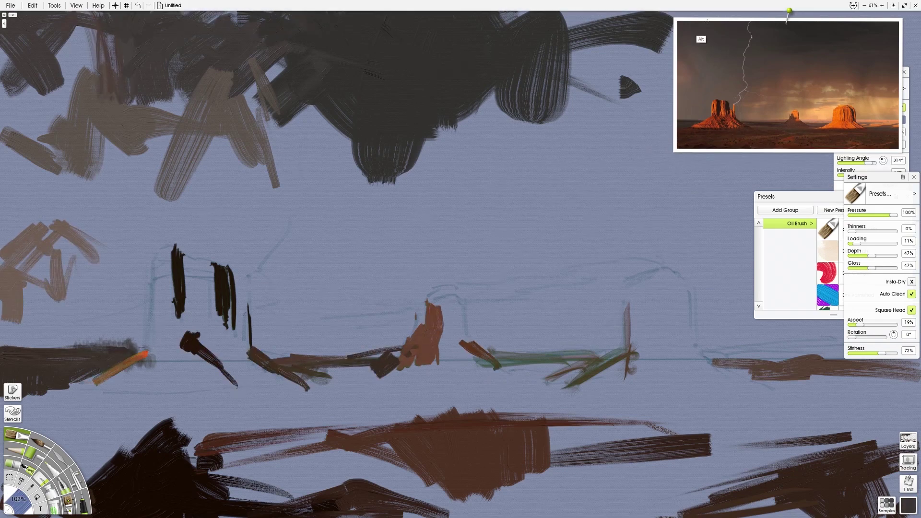
Paint brown strokes into the upper-right sky and orange strokes left of centre
drag(633, 22, 562, 101)
drag(511, 190, 597, 87)
drag(425, 184, 518, 104)
drag(619, 191, 601, 94)
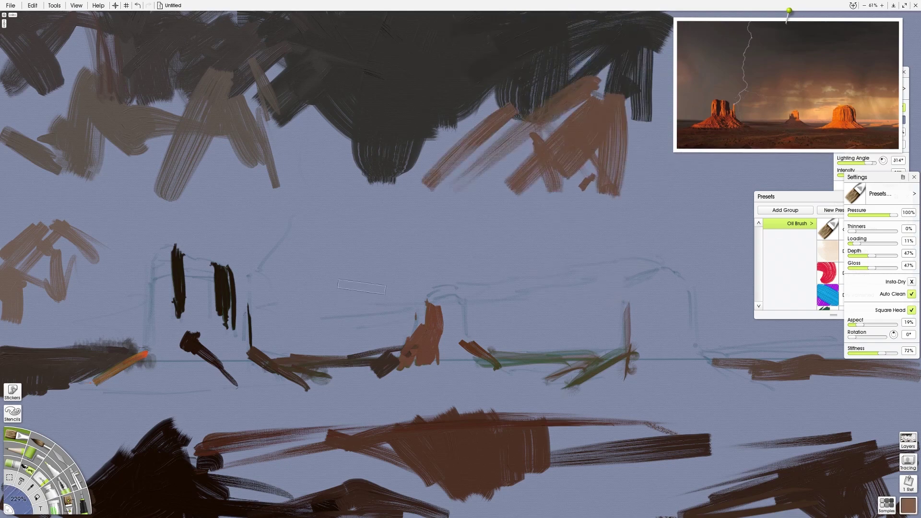
drag(331, 291, 389, 234)
drag(281, 300, 322, 276)
drag(263, 255, 261, 315)
mouse_move(239, 270)
mouse_down()
mouse_move(240, 297)
mouse_move(359, 163)
mouse_up()
Cover the upper-left sky with brown strokes and darken the upper sky
drag(339, 244, 468, 129)
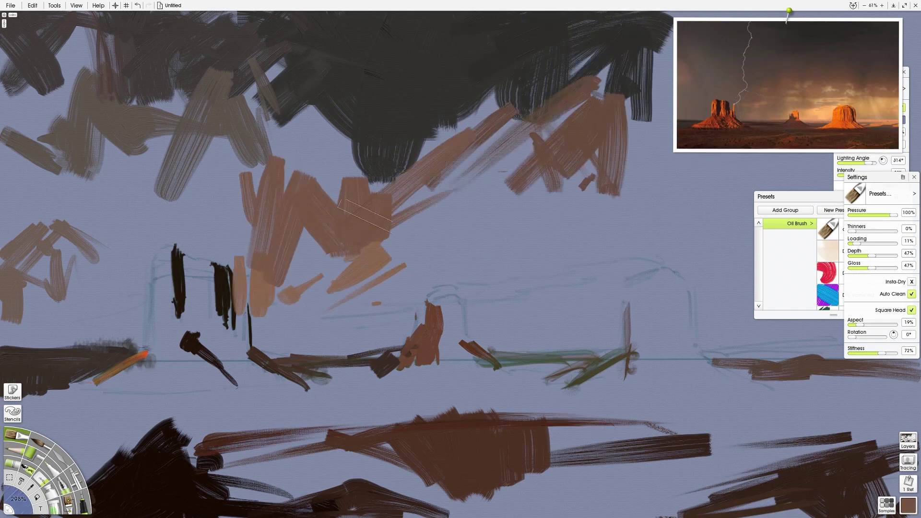
drag(274, 209, 352, 90)
drag(237, 202, 303, 94)
drag(104, 231, 176, 133)
drag(130, 180, 231, 68)
drag(382, 172, 569, 65)
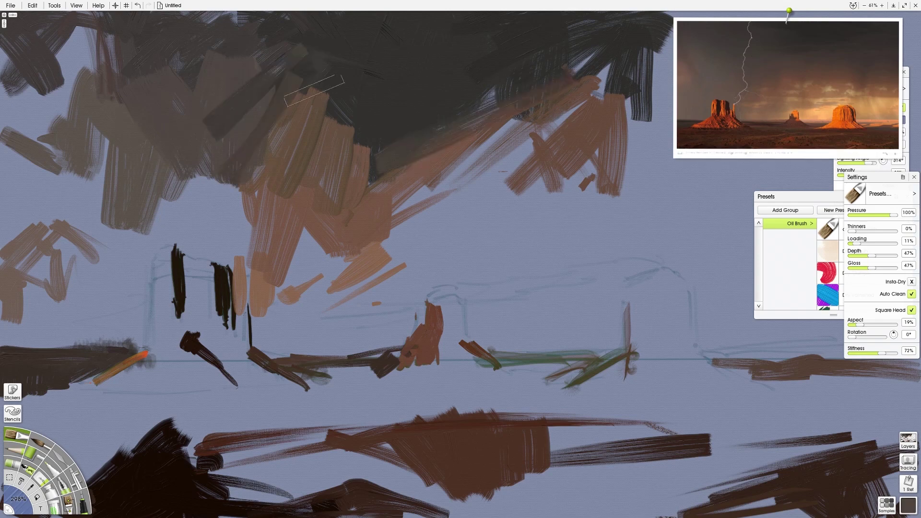
Pick a brown and paint brown and orange strokes over the mid-right, middle and left sky
drag(274, 166, 396, 57)
alt+click(719, 115)
drag(648, 159, 806, 216)
drag(597, 227, 382, 256)
drag(468, 230, 425, 151)
drag(536, 166, 536, 97)
drag(108, 277, 72, 155)
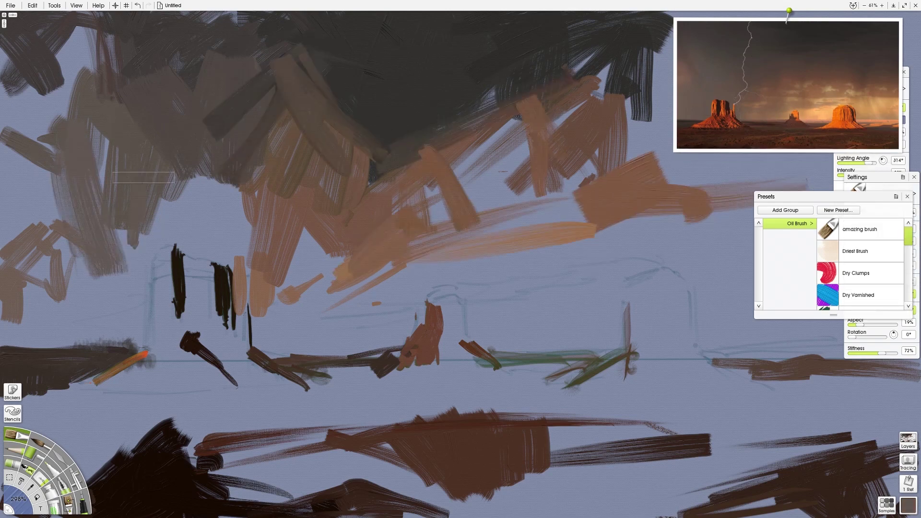
mouse_move(137, 341)
mouse_down()
mouse_move(130, 216)
mouse_move(137, 256)
mouse_up()
drag(102, 332, 86, 235)
drag(86, 310, 65, 180)
drag(173, 252, 162, 194)
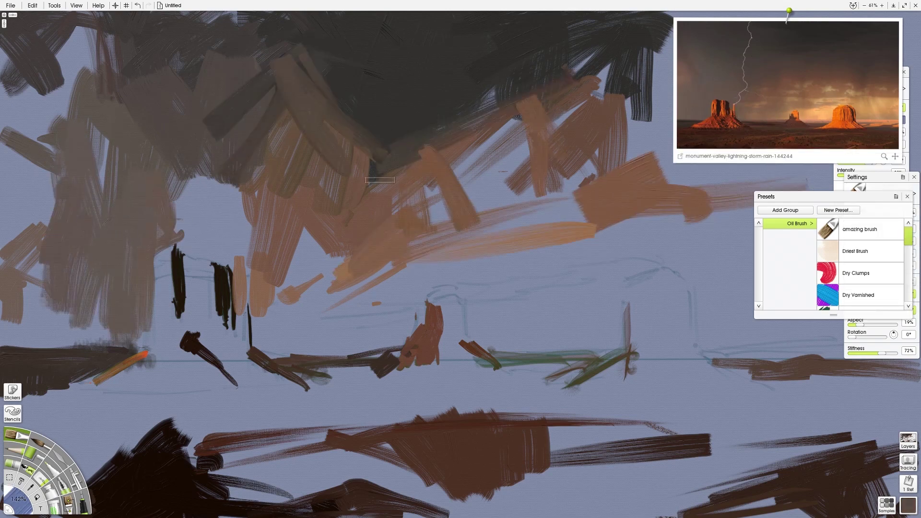
drag(263, 231, 162, 169)
Add lighter brown strokes near the canvas centre
alt+click(718, 124)
drag(512, 325, 498, 230)
drag(382, 317, 421, 252)
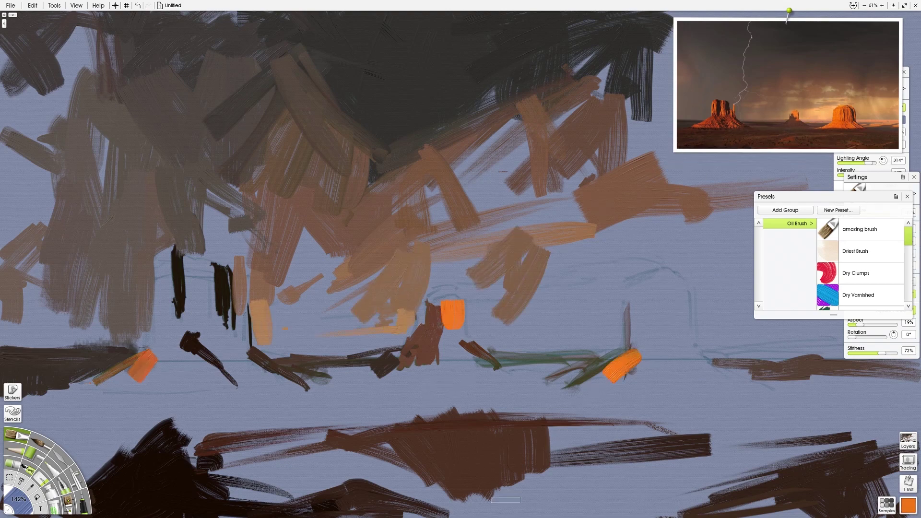
Paint brown strokes across the upper sky and a reddish-brown stroke at the left edge
alt+click(772, 113)
drag(309, 65, 332, 43)
drag(353, 155, 468, 98)
drag(476, 115, 555, 78)
drag(504, 115, 644, 68)
drag(54, 137, 15, 94)
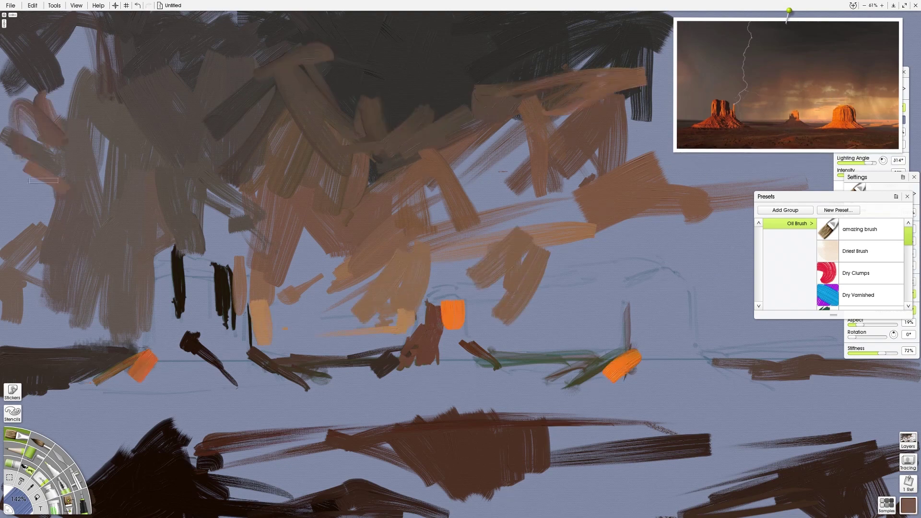
drag(43, 180, 22, 245)
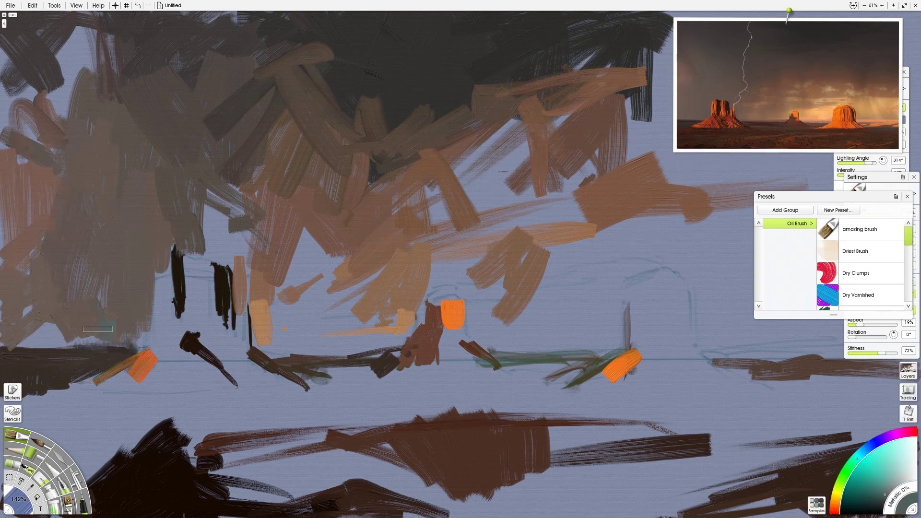
Choose a darker orange-brown and add a grey-green stroke over the left butte
alt+click(112, 327)
alt+click(142, 329)
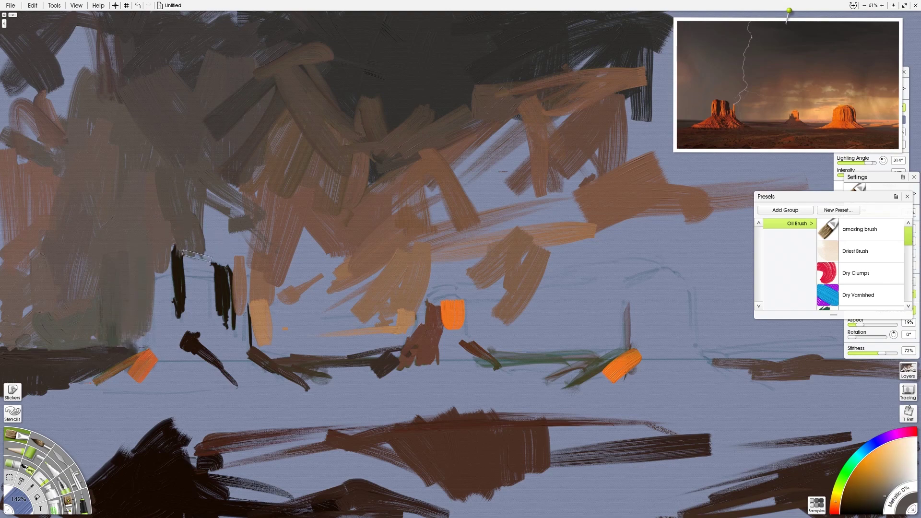
drag(201, 244, 238, 209)
Sample the reference photo and paint light orange highlights on the right butte and far right
alt+click(752, 130)
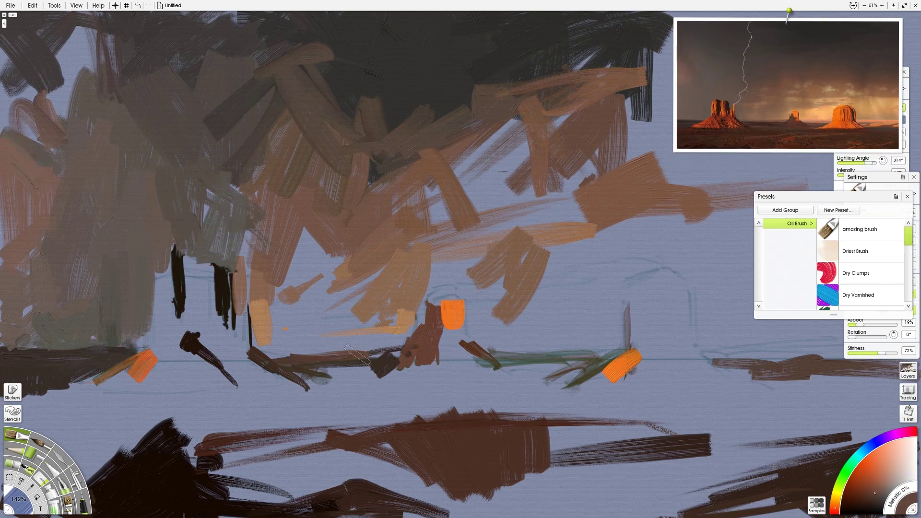
drag(608, 332, 612, 270)
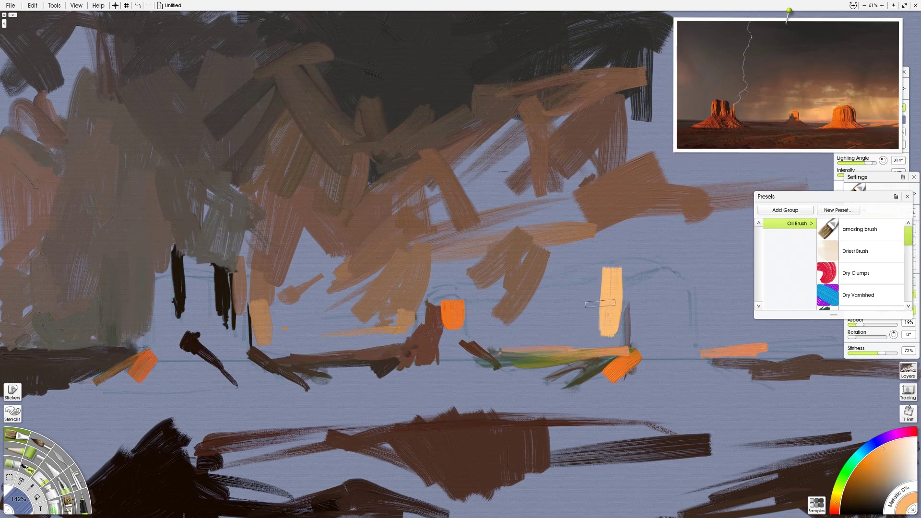
drag(529, 288, 579, 320)
drag(476, 327, 479, 284)
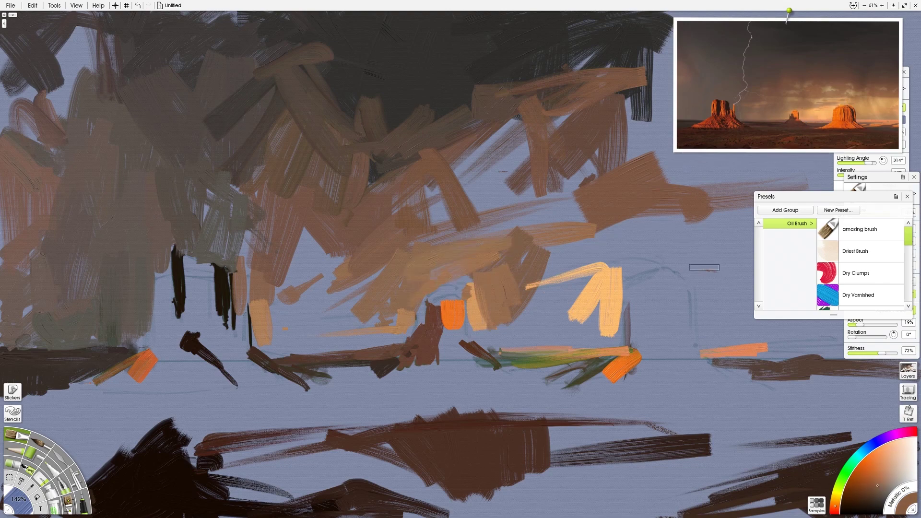
mouse_move(548, 238)
mouse_down()
mouse_move(714, 216)
mouse_move(835, 230)
mouse_up()
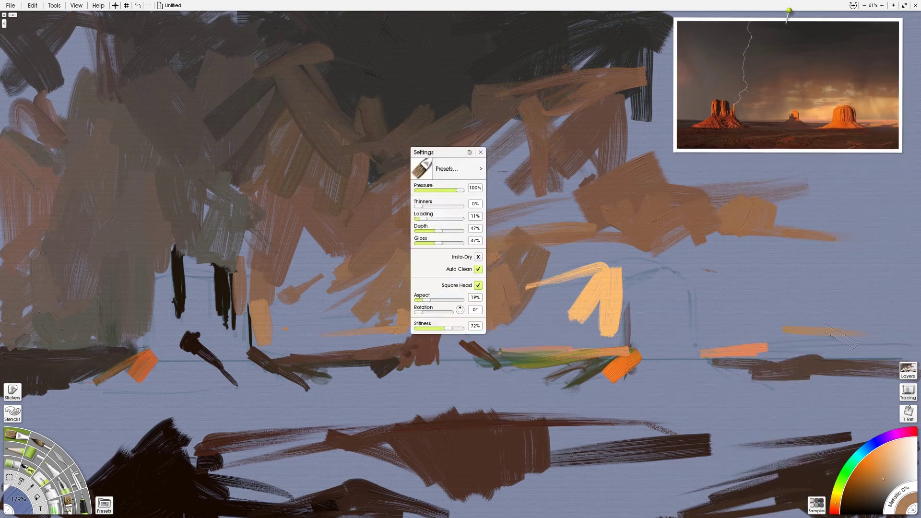
drag(836, 288, 910, 284)
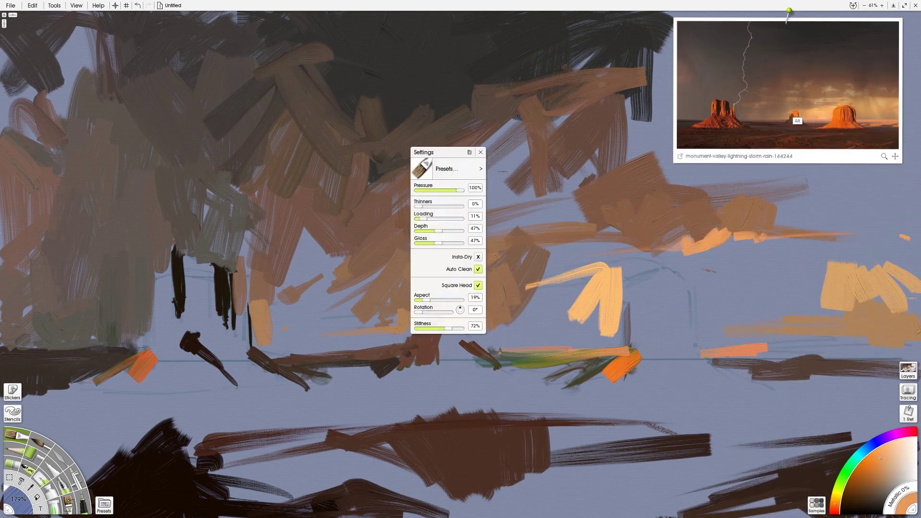
Add more light orange highlights to the right butte and dark brown ground below the horizon
alt+click(824, 81)
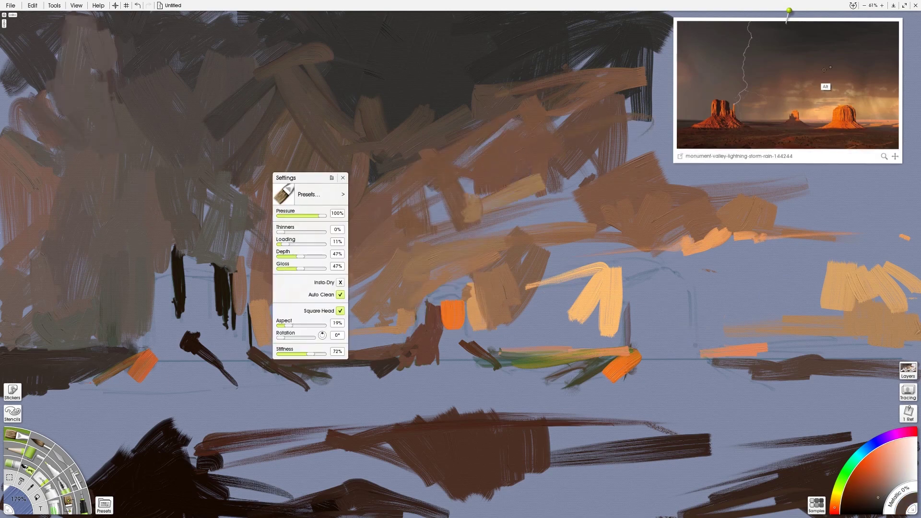
drag(537, 332, 591, 277)
drag(507, 313, 558, 263)
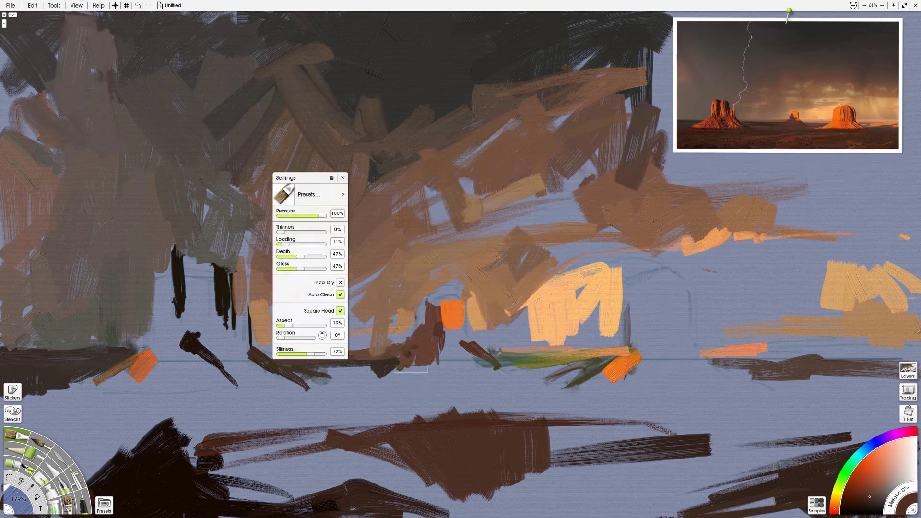
drag(612, 396, 720, 385)
drag(490, 403, 821, 378)
drag(188, 404, 454, 387)
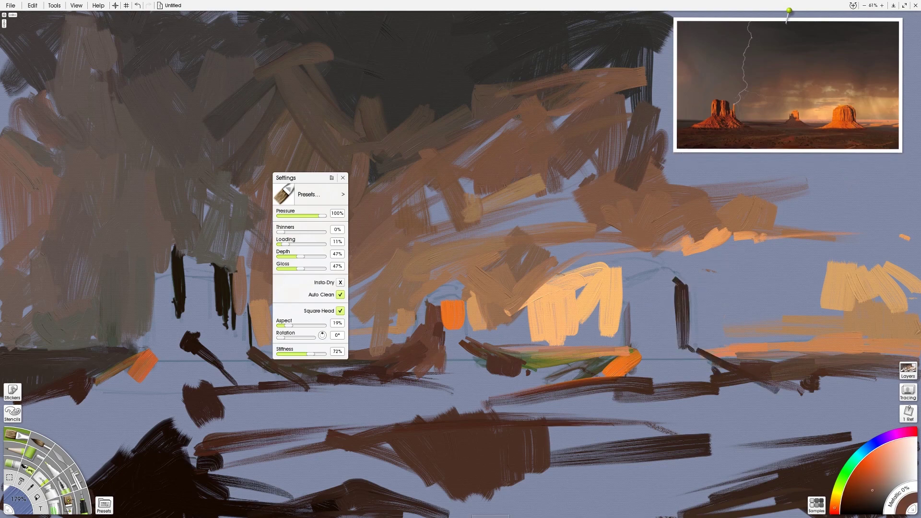
drag(288, 177, 447, 205)
Close the canvas colour picker and sweep light-orange strokes across the right sky and mesas
click(879, 119)
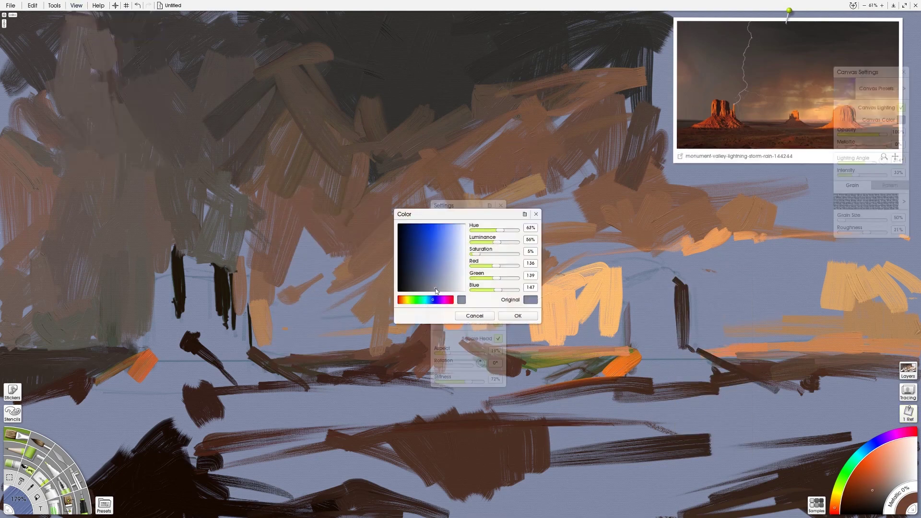
click(513, 315)
mouse_move(490, 227)
mouse_down()
mouse_move(605, 259)
mouse_move(713, 241)
mouse_move(914, 234)
mouse_up()
mouse_move(709, 267)
mouse_down()
mouse_move(714, 314)
mouse_move(828, 295)
mouse_up()
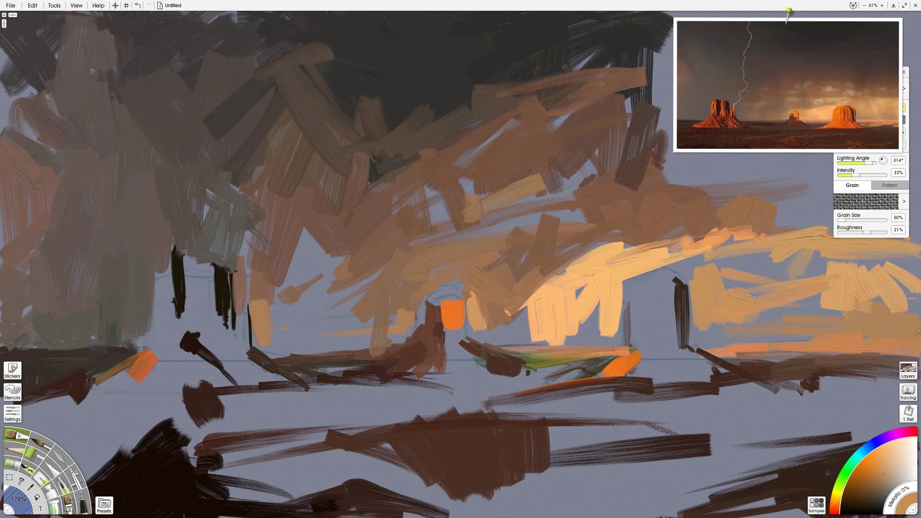
drag(734, 274, 778, 295)
Fill the central mesa with vertical light-orange strokes and add a light-tan stroke in the upper sky
mouse_move(569, 339)
mouse_down()
mouse_move(619, 331)
mouse_move(481, 308)
mouse_up()
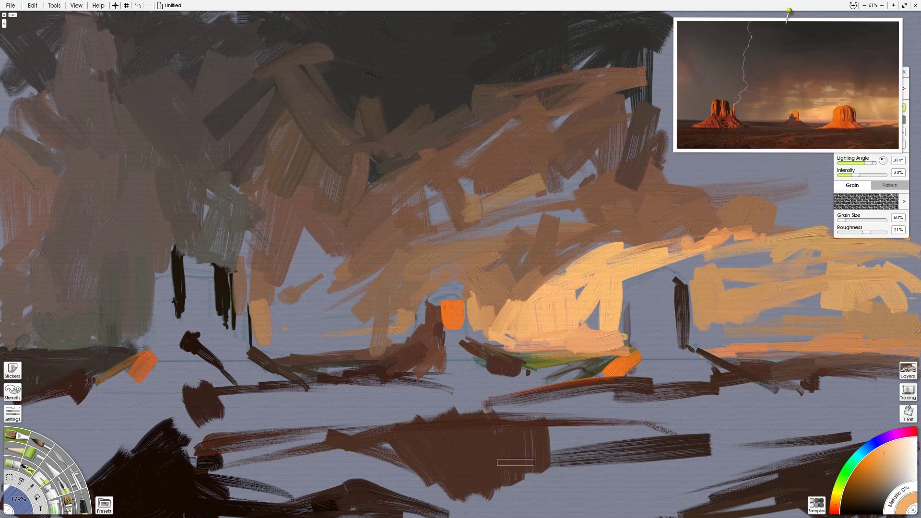
drag(590, 288, 594, 338)
mouse_move(637, 273)
mouse_down()
mouse_move(612, 312)
mouse_move(627, 244)
mouse_up()
drag(648, 184, 756, 177)
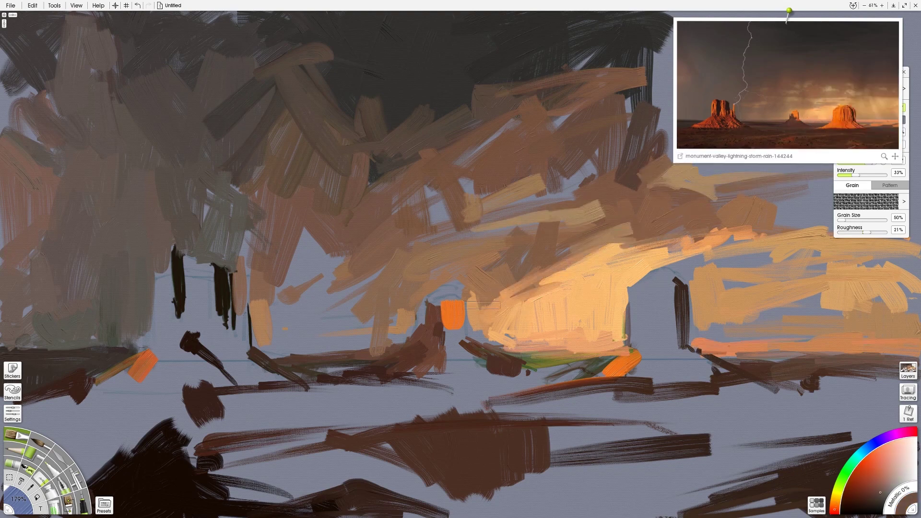
Move the reference photo to the centre and darken the upper-right sky with dark brown strokes
drag(833, 46, 718, 256)
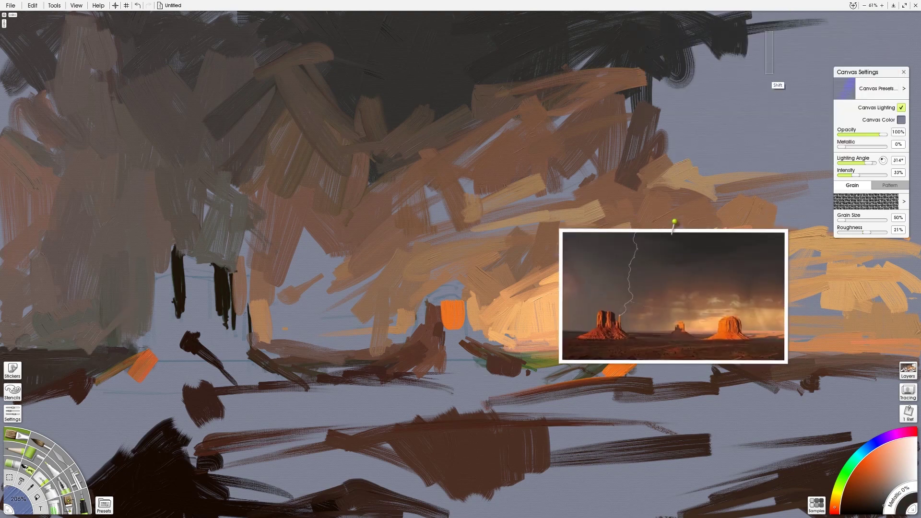
click(12, 413)
drag(736, 43, 857, 79)
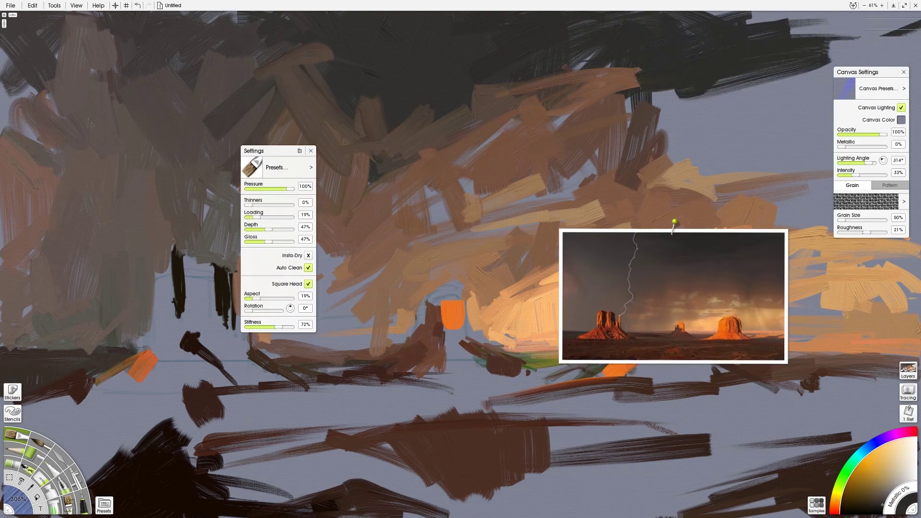
drag(713, 29, 914, 43)
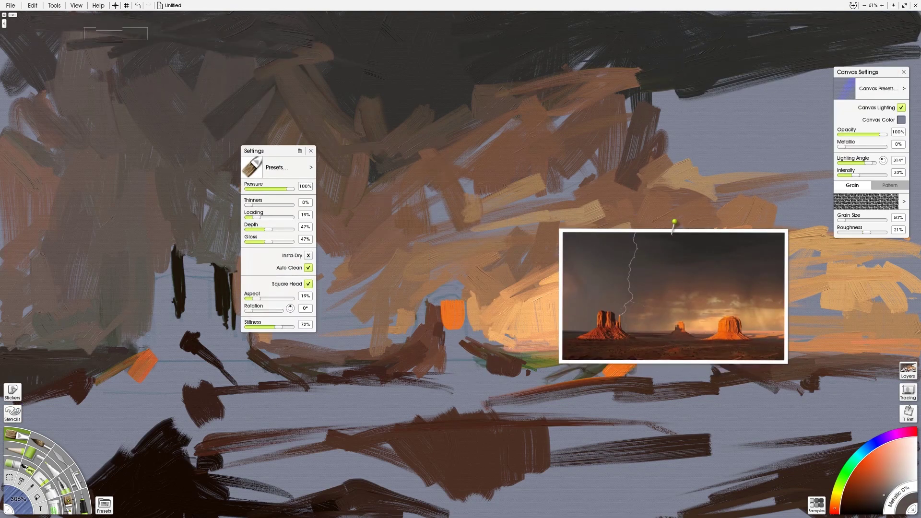
drag(720, 102, 631, 159)
drag(828, 72, 678, 115)
drag(915, 43, 810, 101)
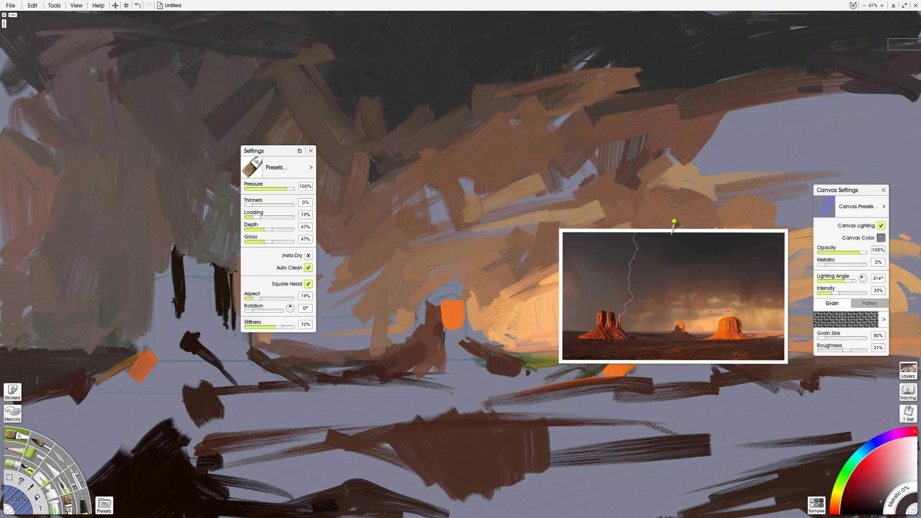
drag(699, 94, 905, 149)
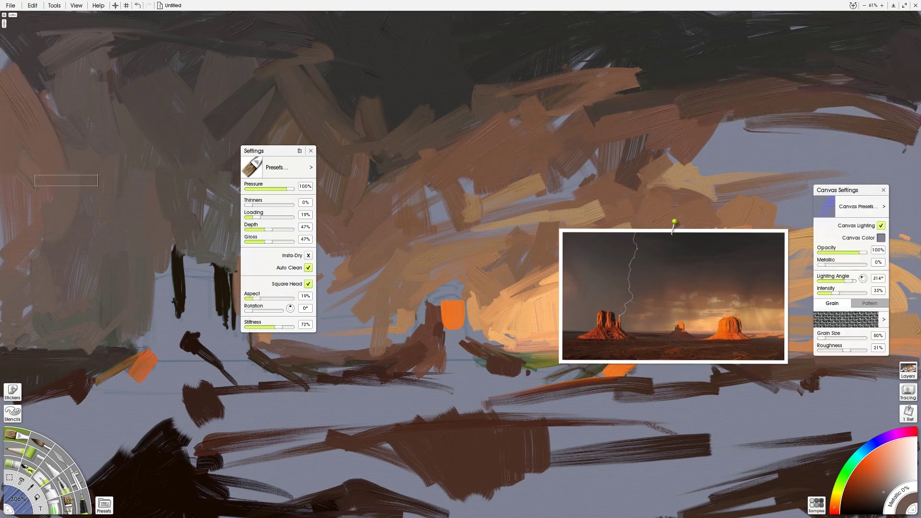
Sample a brown from the reference, paint centre-left strokes, and shrink the brush
alt+click(614, 306)
drag(202, 180, 194, 231)
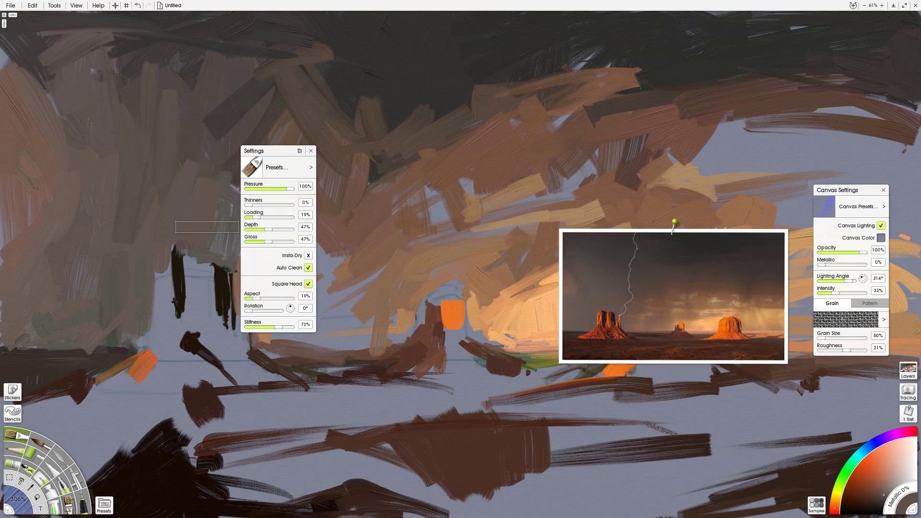
drag(317, 217, 309, 332)
drag(374, 173, 339, 295)
key(bracketleft)
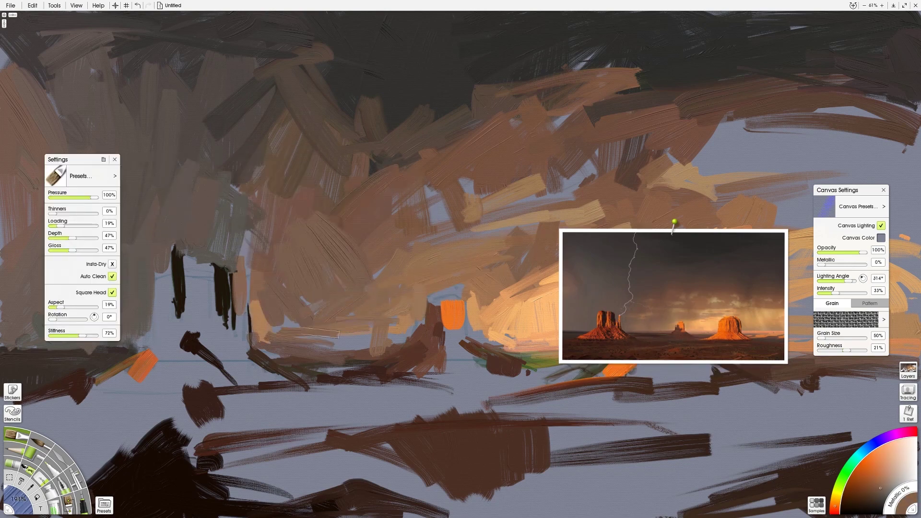
alt+click(663, 328)
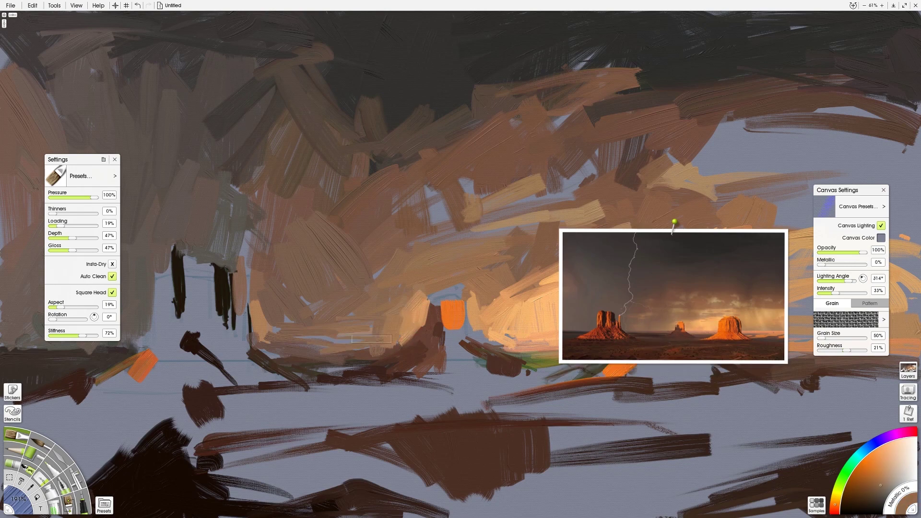
Sample orange tones from the reference and move the photo up and right
alt+click(621, 330)
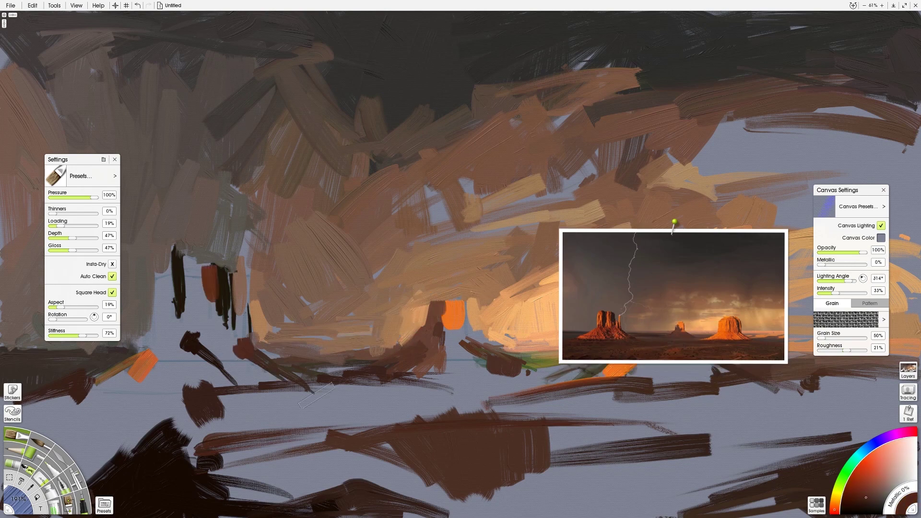
alt+click(321, 354)
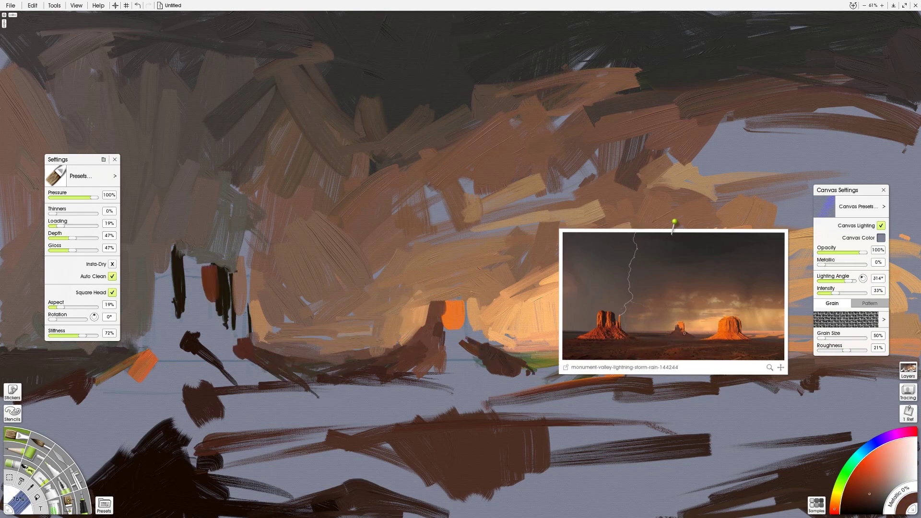
alt+click(677, 346)
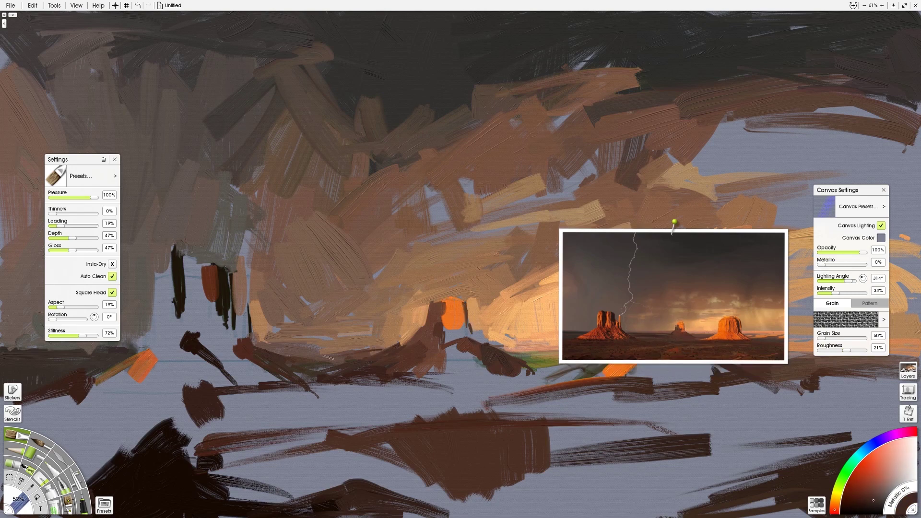
drag(702, 323, 718, 217)
Paint orange verticals on the right mesa and wide dark-brown ground strokes below
alt+click(718, 216)
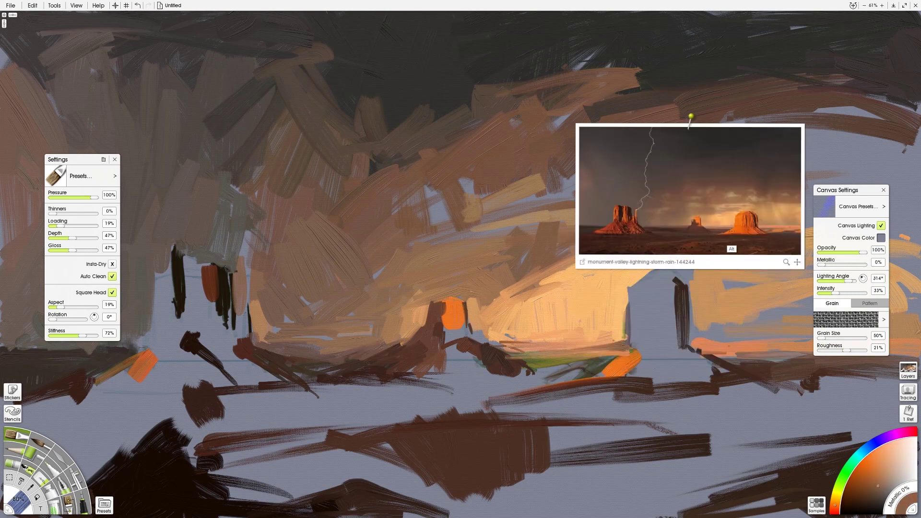
drag(576, 381, 630, 310)
mouse_move(690, 289)
mouse_down()
mouse_move(693, 344)
mouse_move(745, 377)
mouse_up()
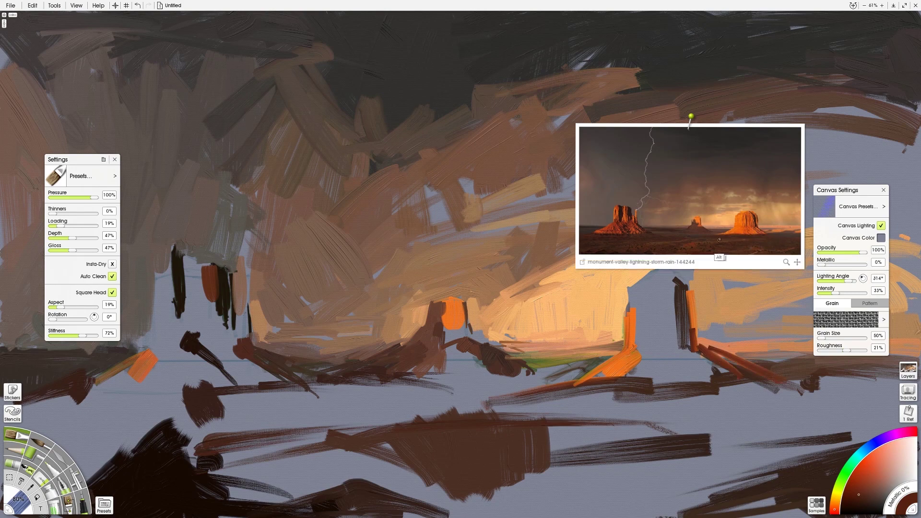
drag(317, 418, 649, 411)
drag(569, 403, 684, 389)
drag(677, 425, 833, 396)
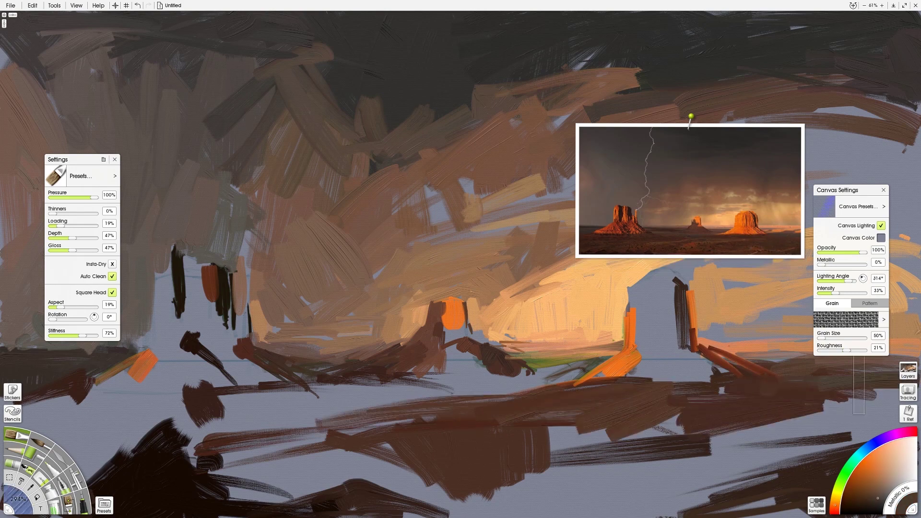
Add a dark red diagonal shadow stroke on the mesa
alt+click(727, 231)
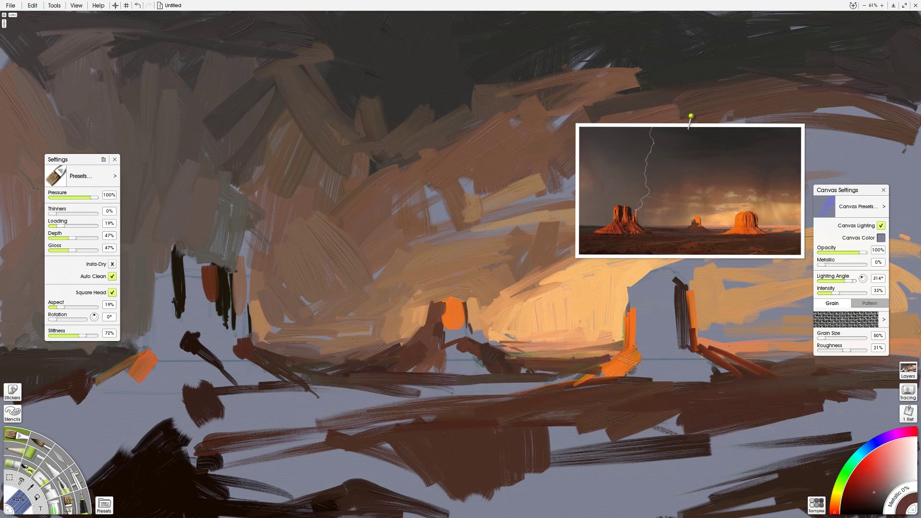
alt+click(744, 237)
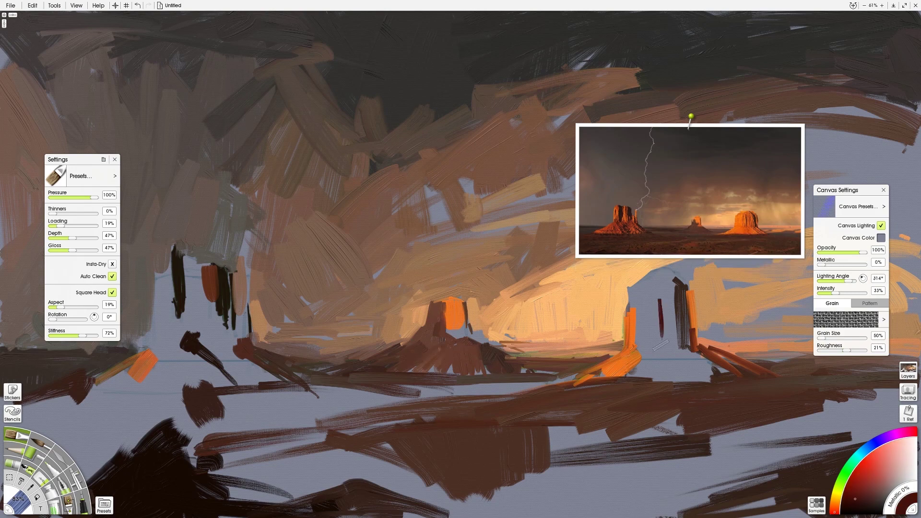
mouse_move(659, 299)
mouse_down()
mouse_move(685, 381)
mouse_move(648, 344)
mouse_up()
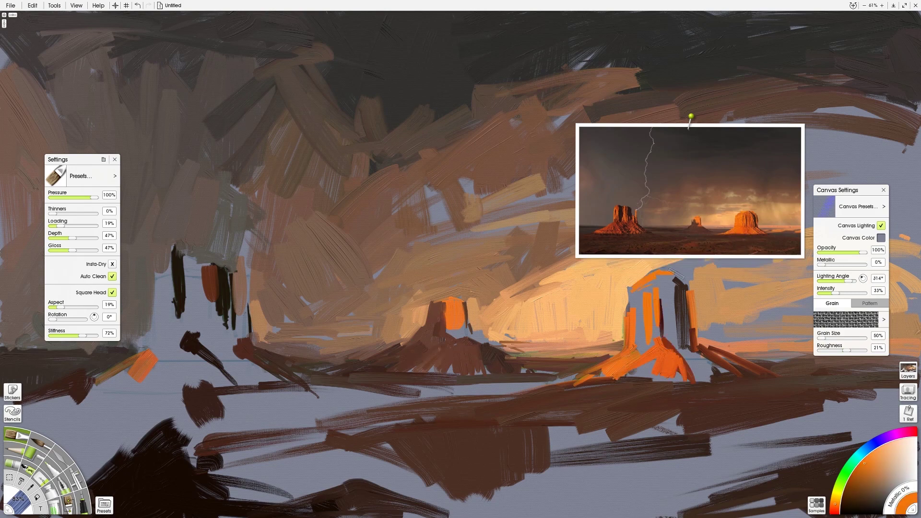
Paint orange Oil Brush light over the right mesa's top and along the arch's edges
drag(627, 291, 676, 272)
drag(691, 216, 697, 151)
drag(659, 270, 695, 281)
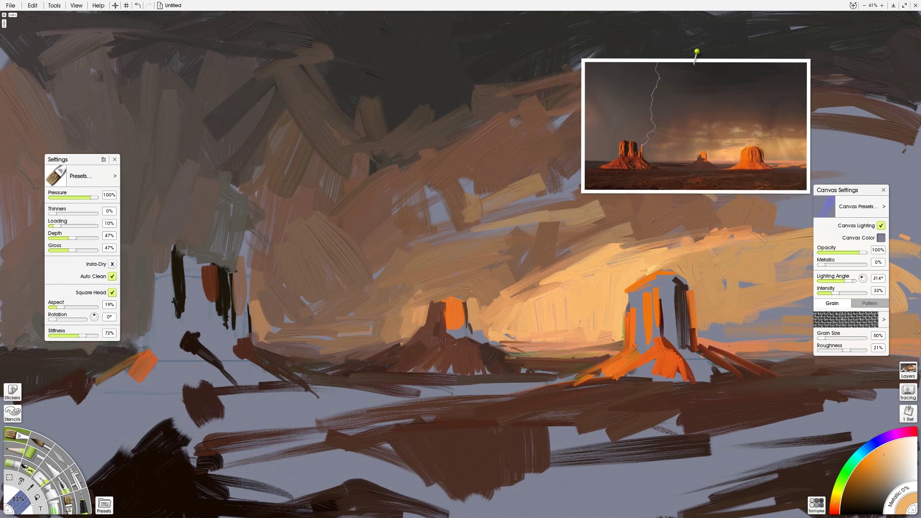
drag(651, 288, 677, 274)
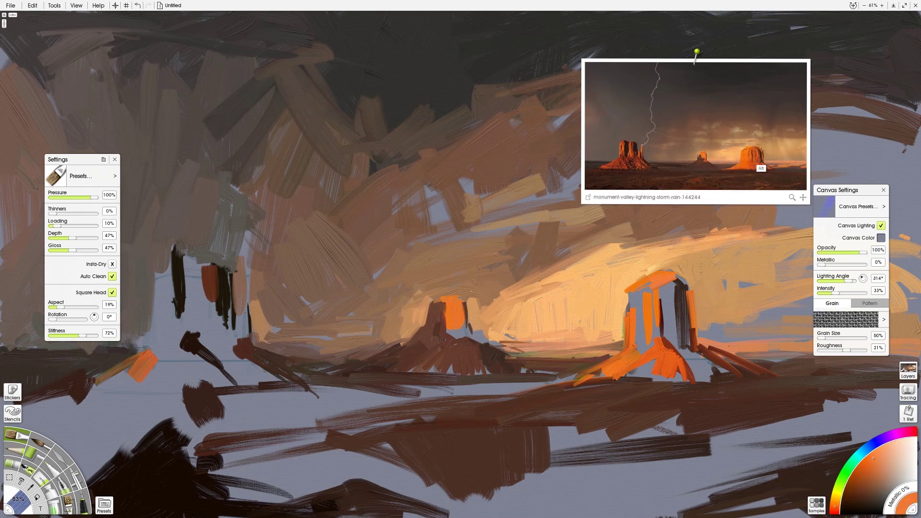
drag(623, 328, 623, 357)
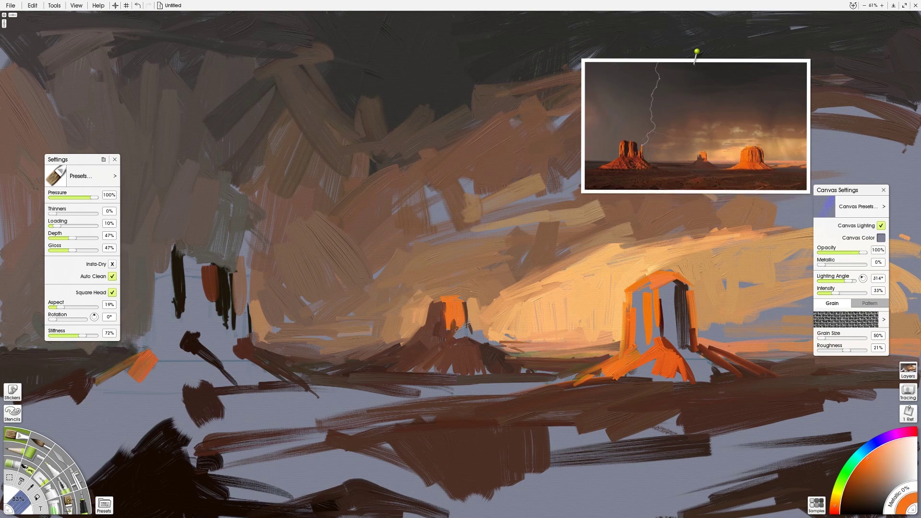
Alt-sample dark shadow tones from the reference and darken the foreground across the lower canvas
click(686, 175)
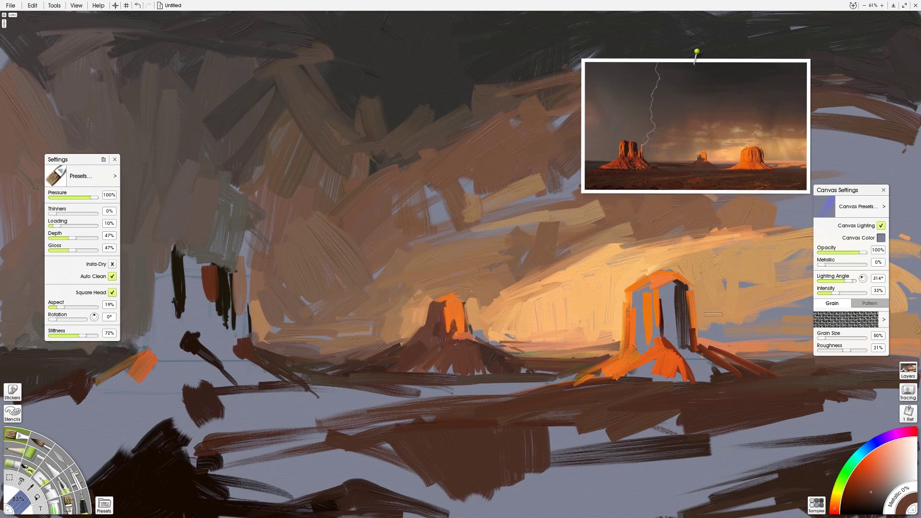
alt+click(368, 365)
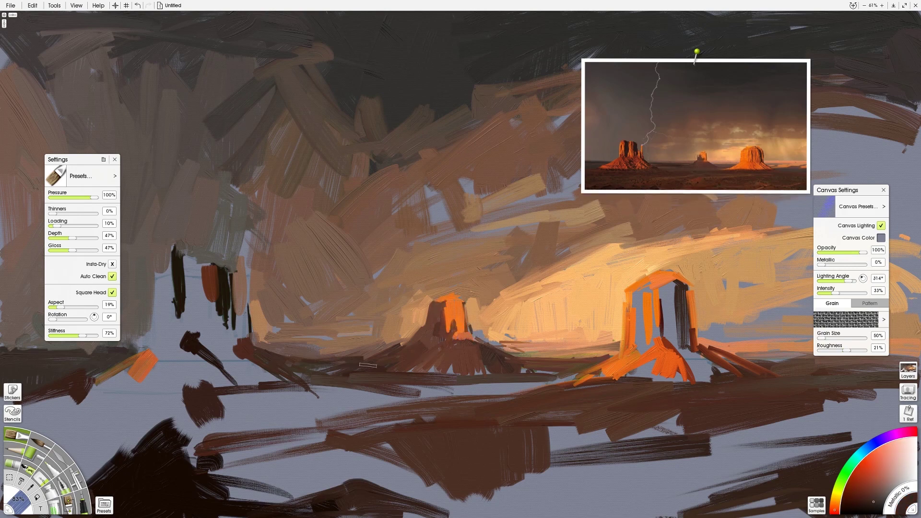
click(667, 177)
drag(281, 389, 489, 397)
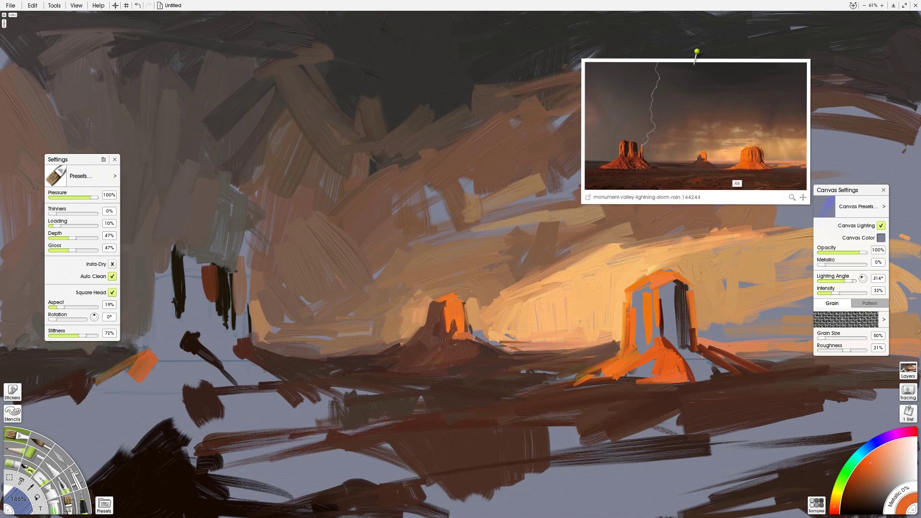
Fill the arch's left pillar solid orange and repaint the mesa's dark column darker
drag(638, 288, 640, 356)
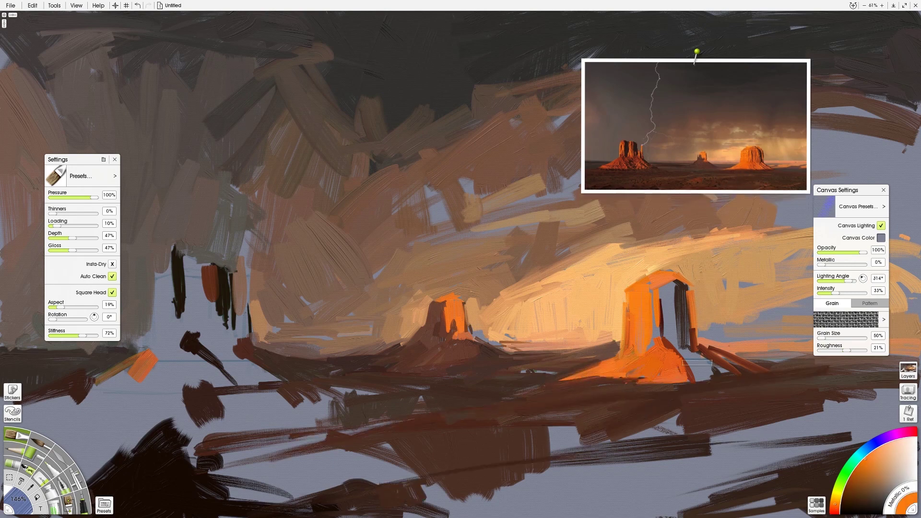
mouse_move(648, 286)
mouse_down()
mouse_move(651, 340)
mouse_move(676, 349)
mouse_up()
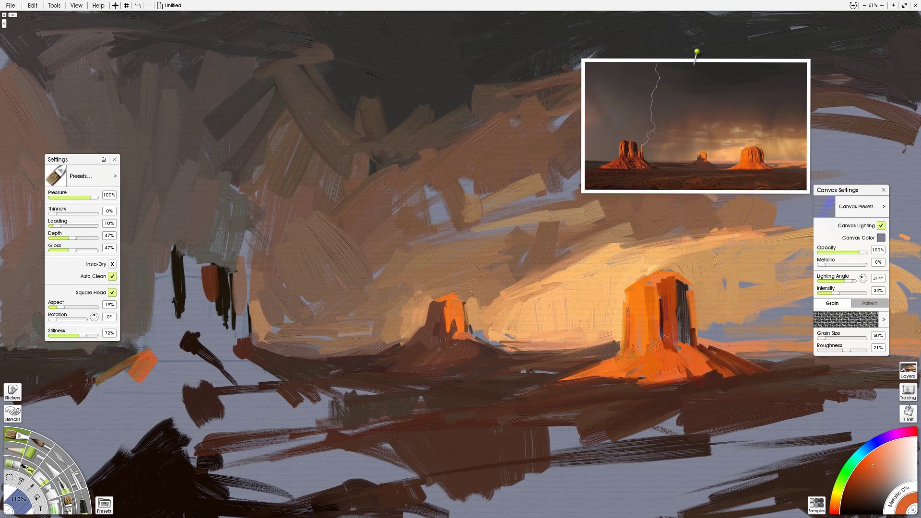
drag(683, 280, 688, 321)
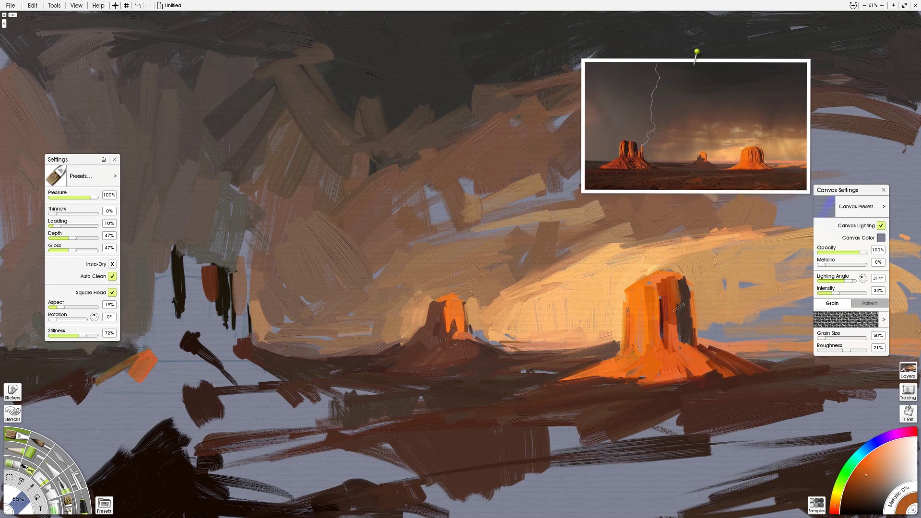
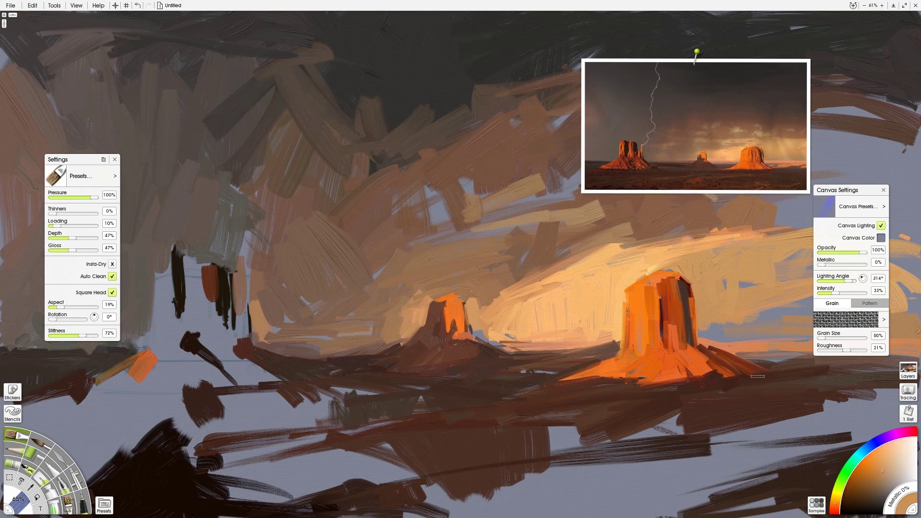
Sample dark and bright mesa oranges from the reference and paint them onto the large butte
alt+click(670, 357)
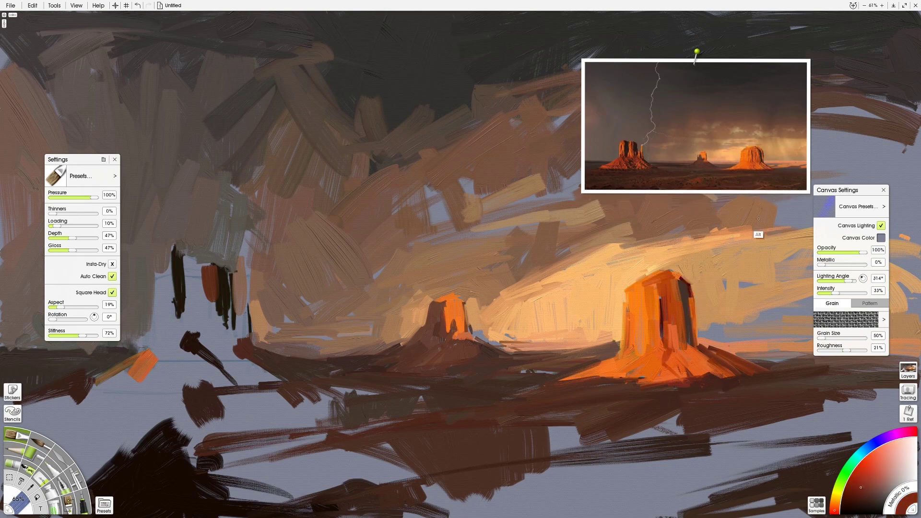
alt+click(588, 380)
alt+click(709, 351)
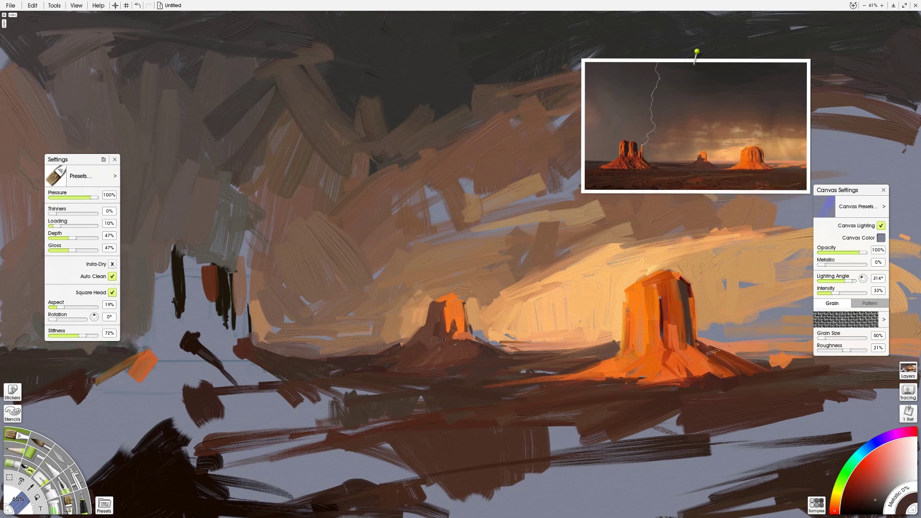
alt+click(794, 183)
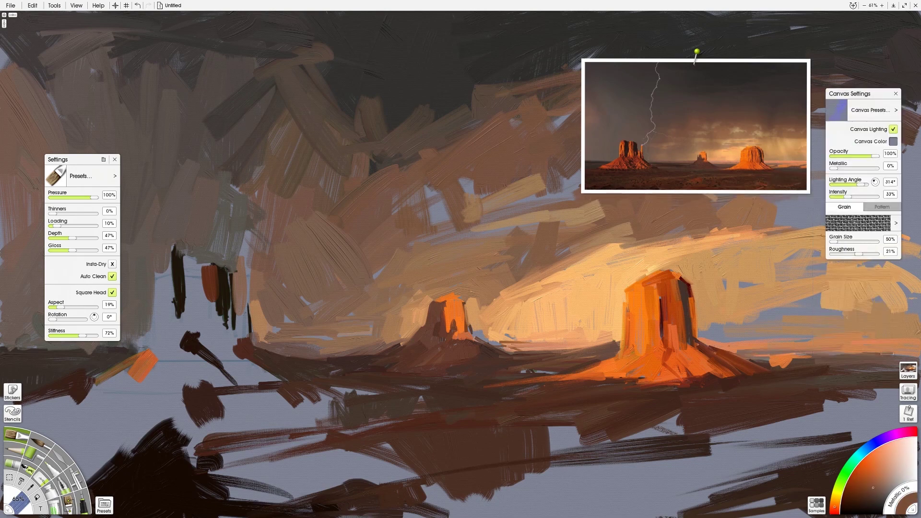
alt+click(774, 225)
alt+click(573, 353)
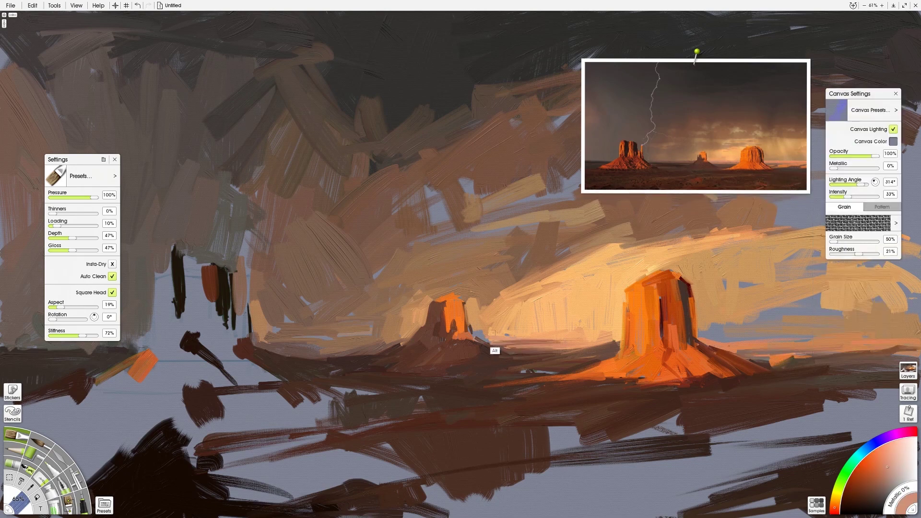
alt+click(773, 177)
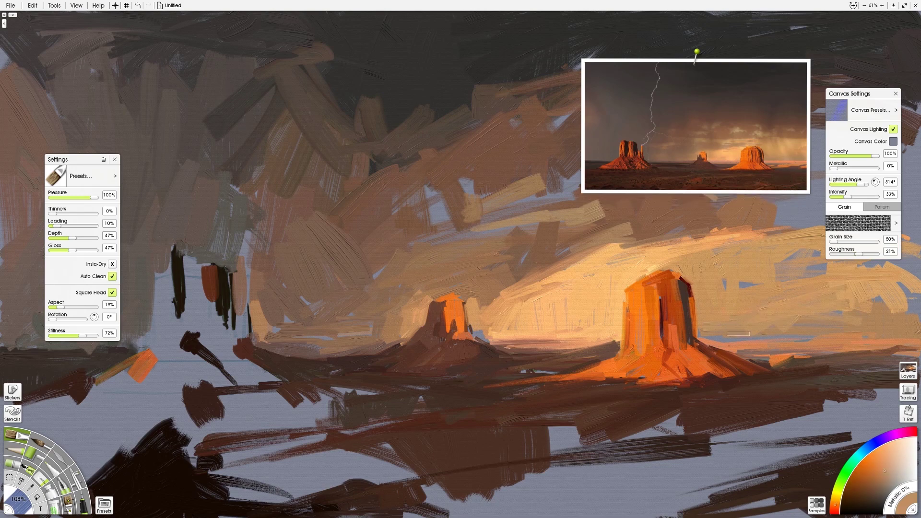
alt+click(800, 180)
alt+click(768, 182)
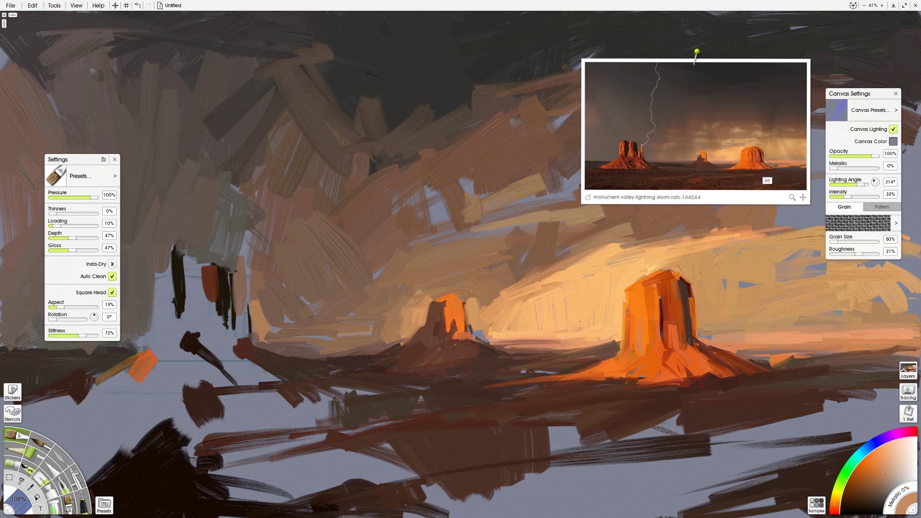
alt+click(683, 287)
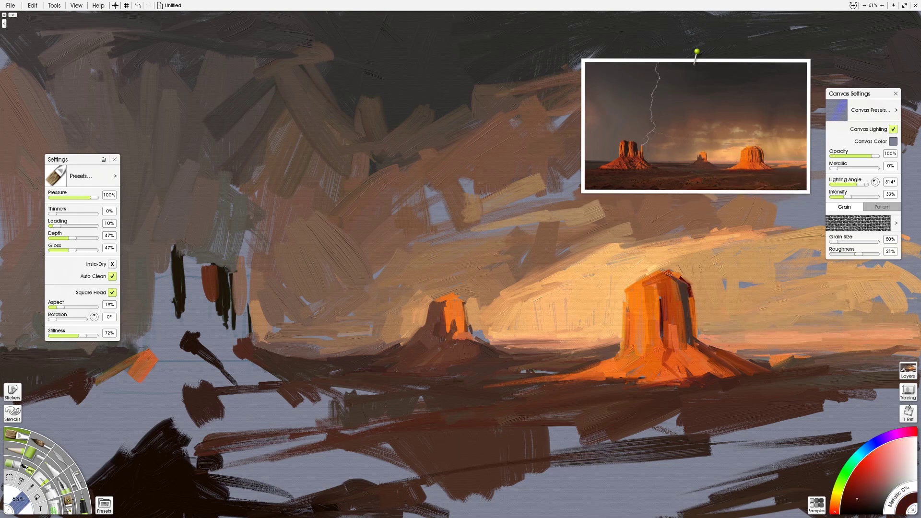
alt+click(690, 317)
mouse_move(663, 273)
mouse_down()
mouse_move(692, 309)
mouse_move(697, 347)
mouse_up()
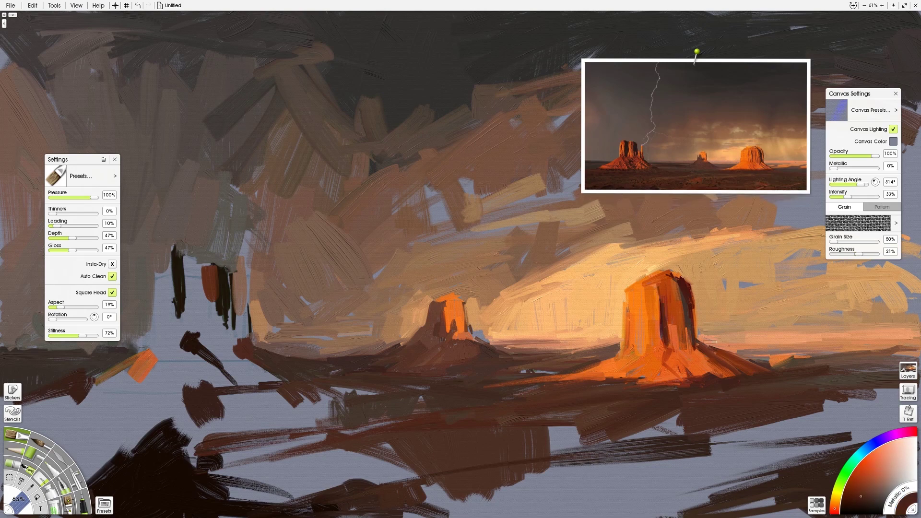
Darken the left spires and foreground, move the reference upper left, and add tan sky strokes
mouse_move(186, 249)
mouse_down()
mouse_move(186, 317)
mouse_move(225, 331)
mouse_up()
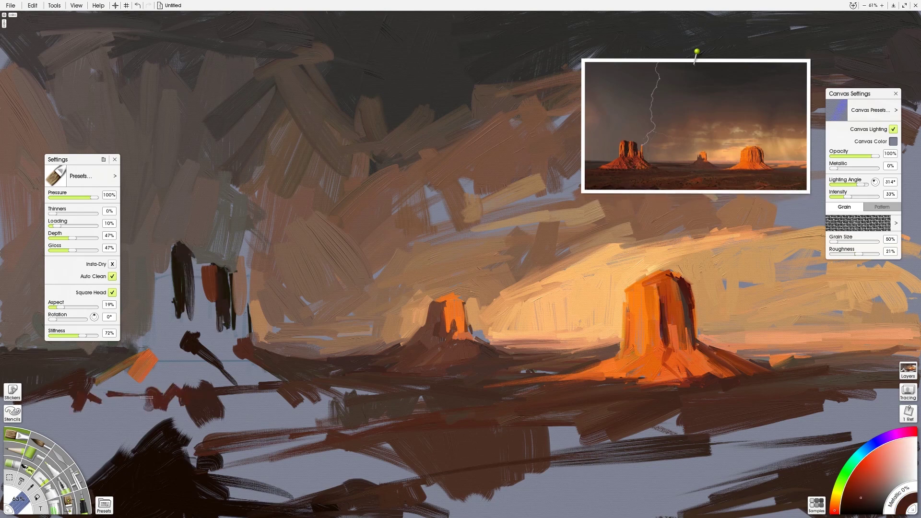
drag(289, 378, 374, 382)
key(bracketright)
key(bracketright)
key(bracketright)
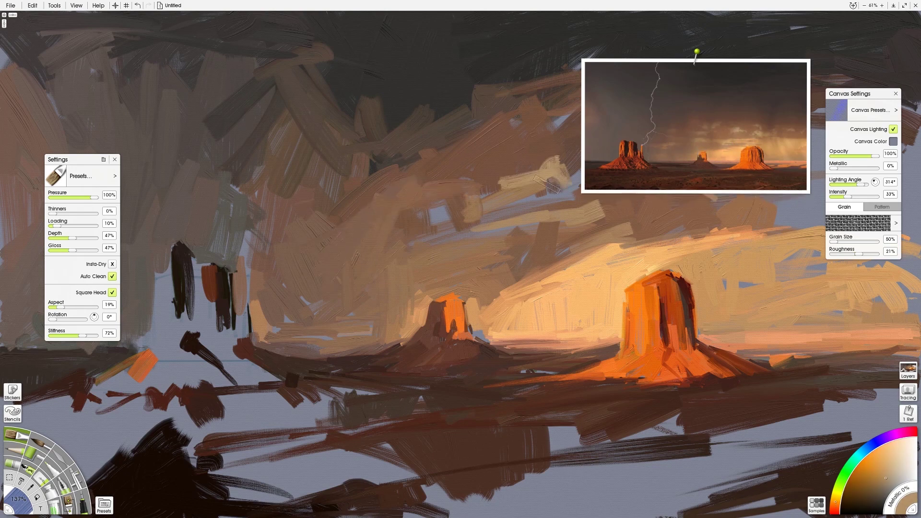
drag(627, 187, 228, 204)
drag(724, 160, 587, 184)
Sweep four broad strokes across the upper-right sky
drag(853, 94, 518, 238)
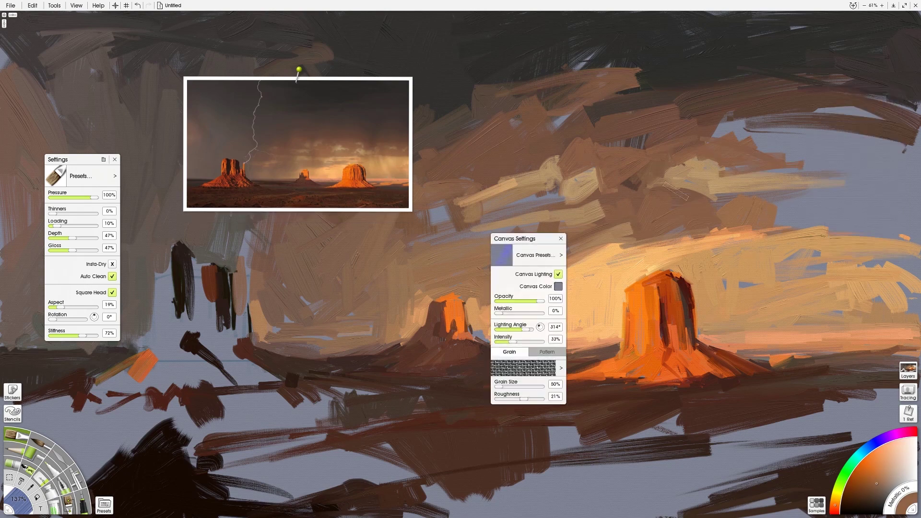
drag(893, 155, 759, 177)
drag(670, 176, 835, 216)
drag(662, 194, 910, 226)
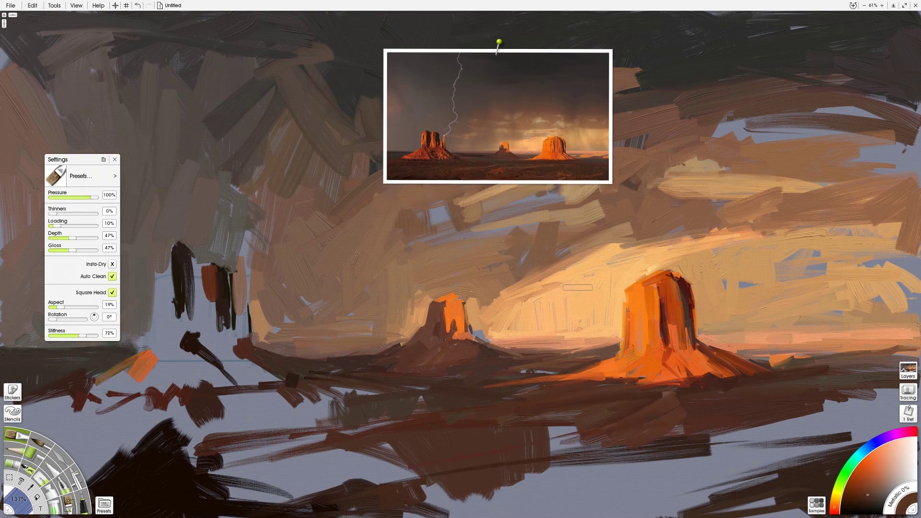
Lay warmer brown strokes over the upper-right sky and move the reference photo upper right
alt+click(732, 291)
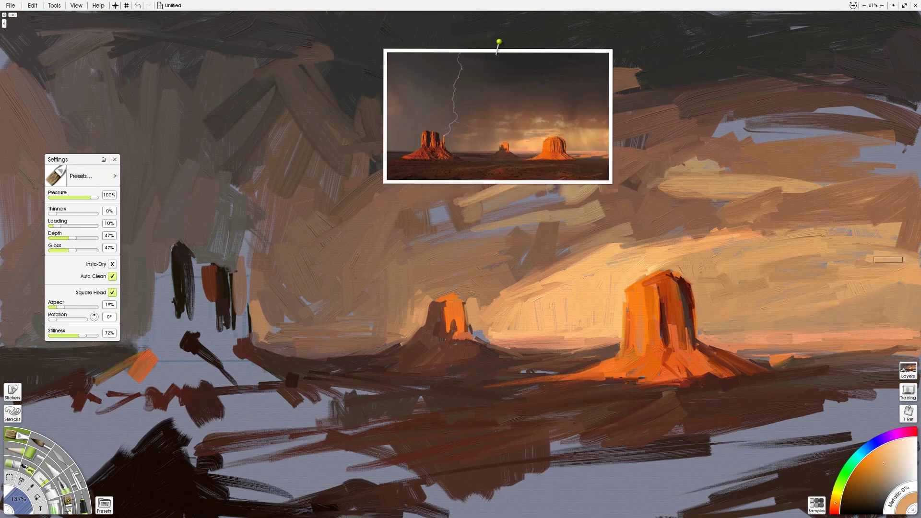
mouse_move(748, 144)
mouse_down()
mouse_move(872, 168)
mouse_move(735, 123)
mouse_up()
alt+click(776, 164)
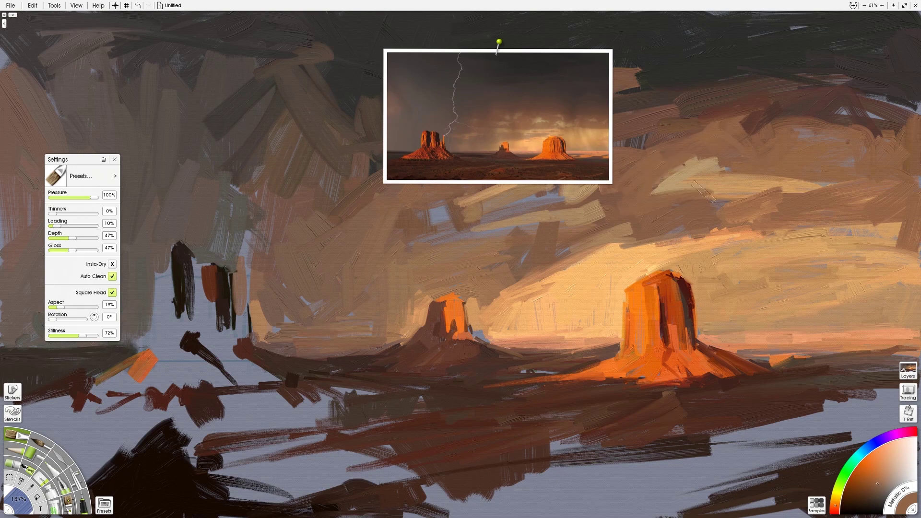
drag(469, 160, 732, 161)
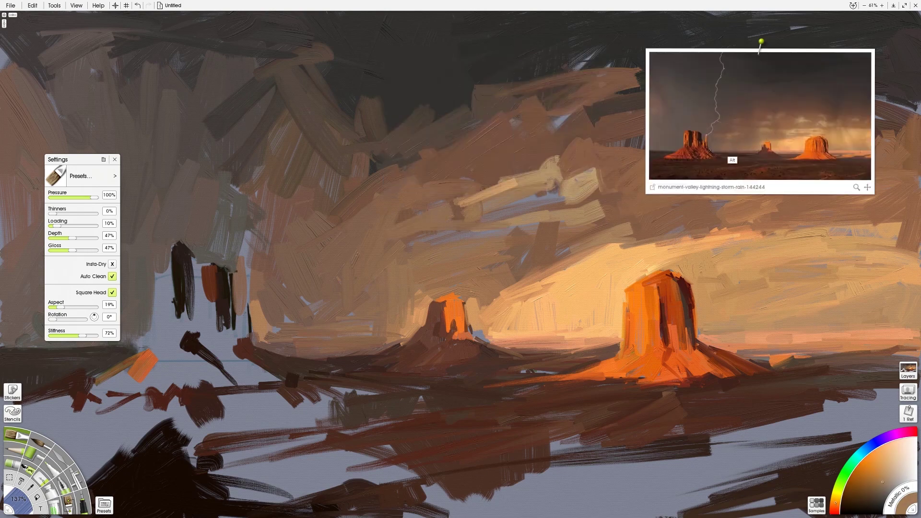
key(k)
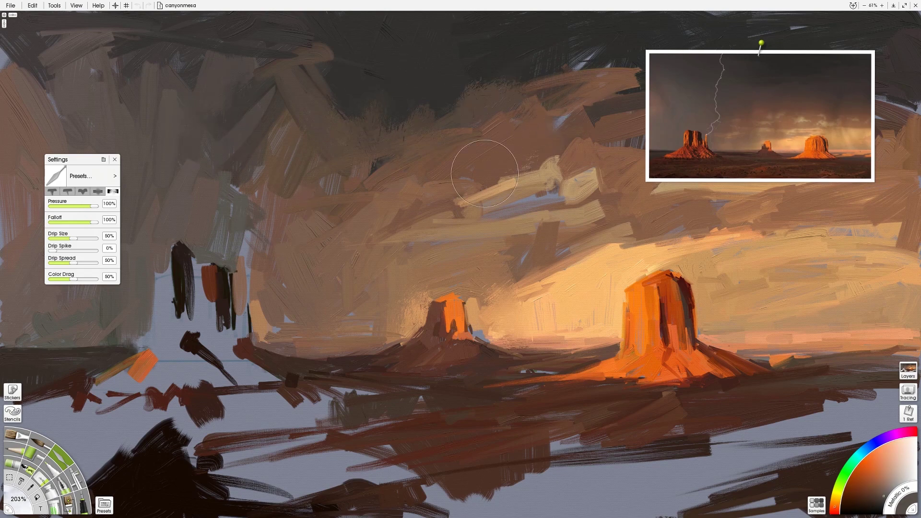
Paint red and orange oil strokes into the lower-left foreground
key(o)
drag(152, 357, 191, 389)
mouse_move(216, 356)
mouse_down()
mouse_move(252, 382)
mouse_move(281, 378)
mouse_up()
alt+click(720, 191)
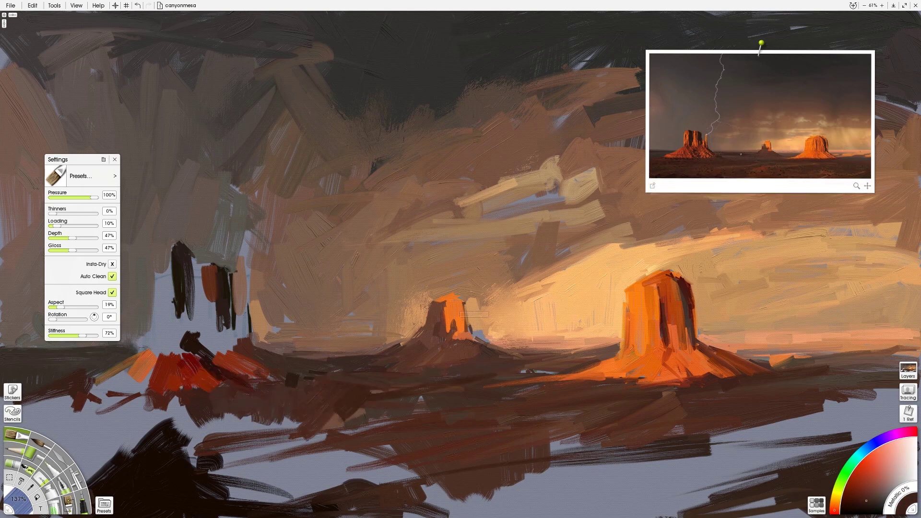
drag(108, 381, 77, 393)
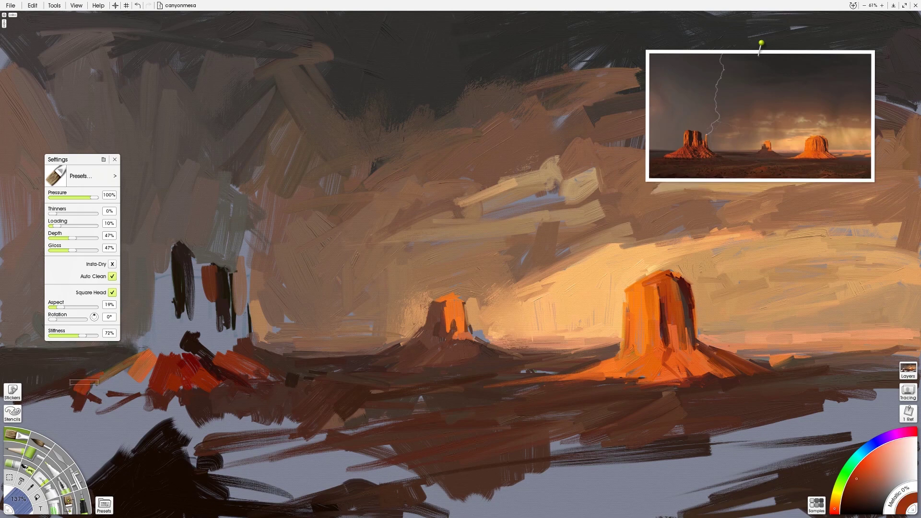
Block in the left butte with sampled oranges and darks, darkening its right edge
alt+click(676, 175)
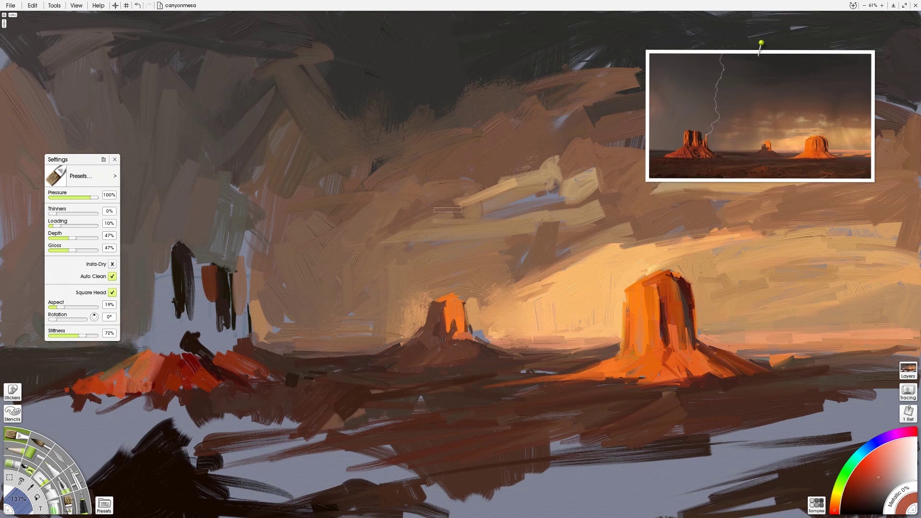
drag(180, 339, 185, 279)
drag(206, 345, 209, 268)
alt+click(680, 163)
mouse_move(162, 345)
mouse_down()
mouse_move(160, 248)
mouse_move(189, 260)
mouse_up()
alt+click(692, 137)
drag(232, 338, 233, 271)
alt+click(705, 131)
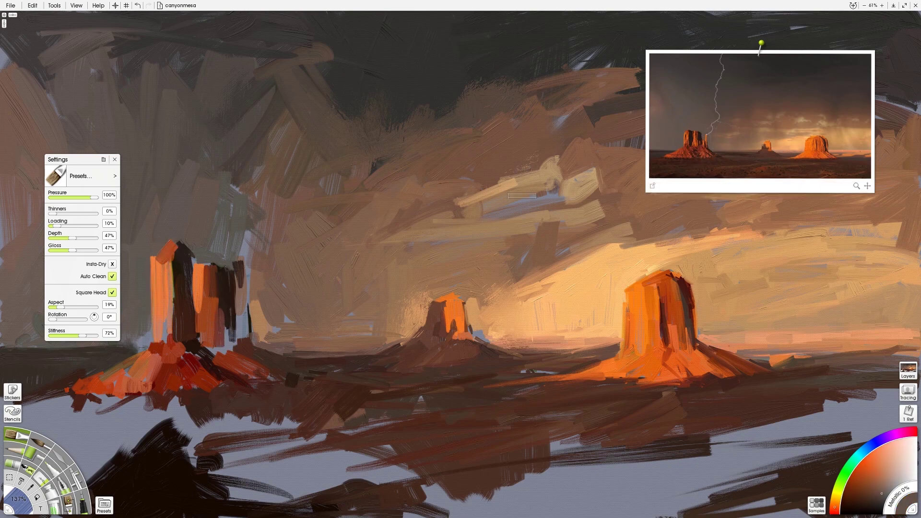
drag(249, 321, 249, 280)
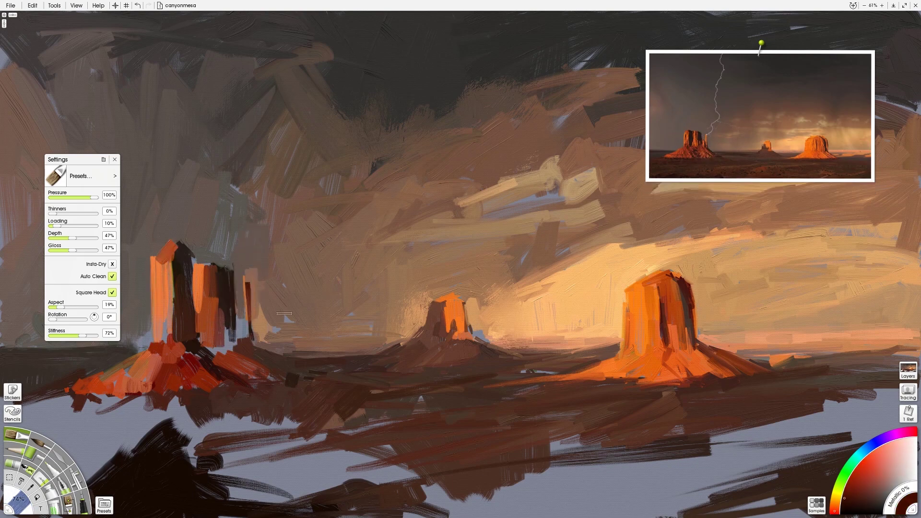
alt+click(705, 160)
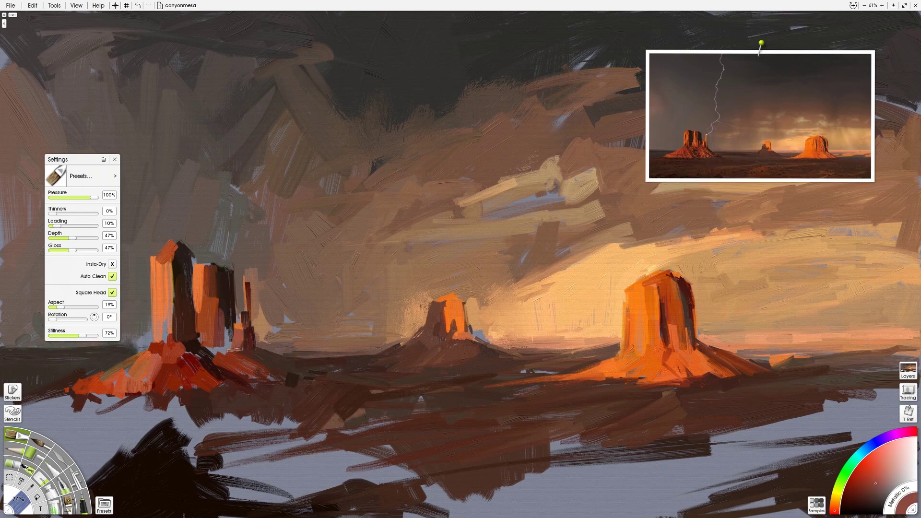
Pick a dark shadow shade and darken the shadow below the left mesa
alt+click(262, 357)
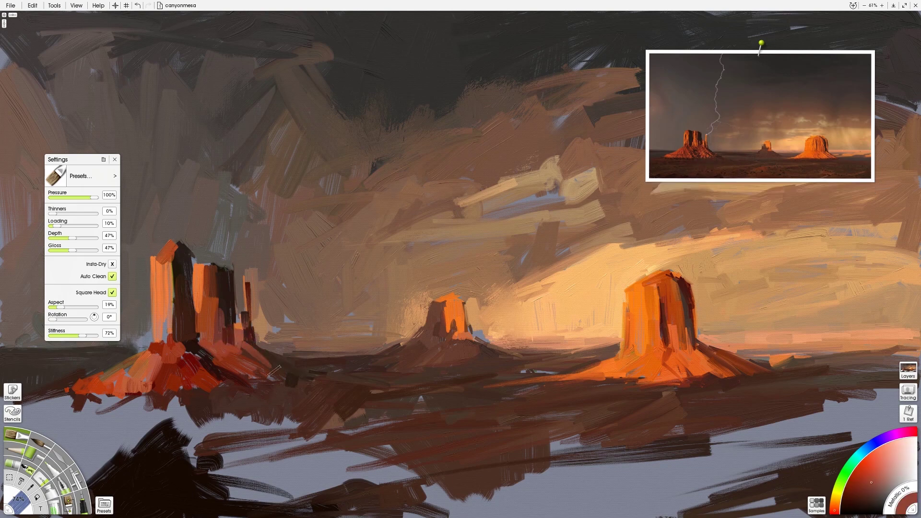
alt+click(672, 116)
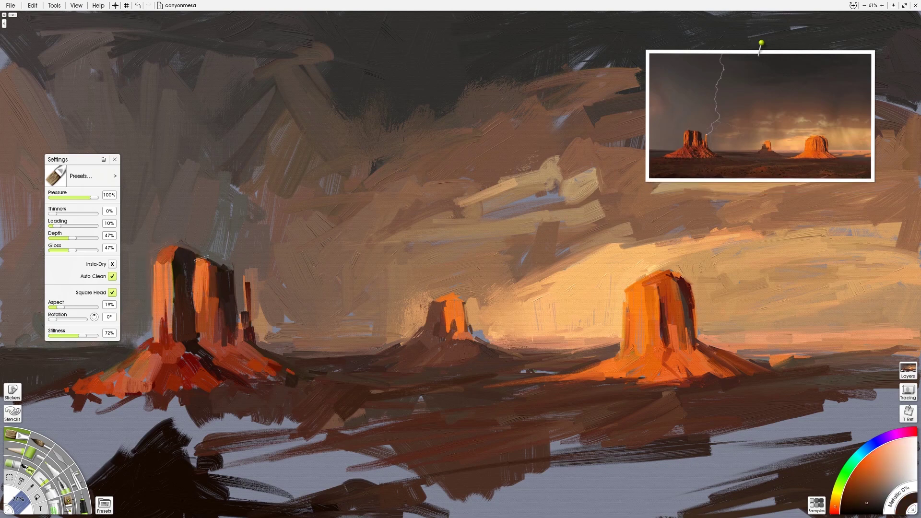
alt+click(250, 272)
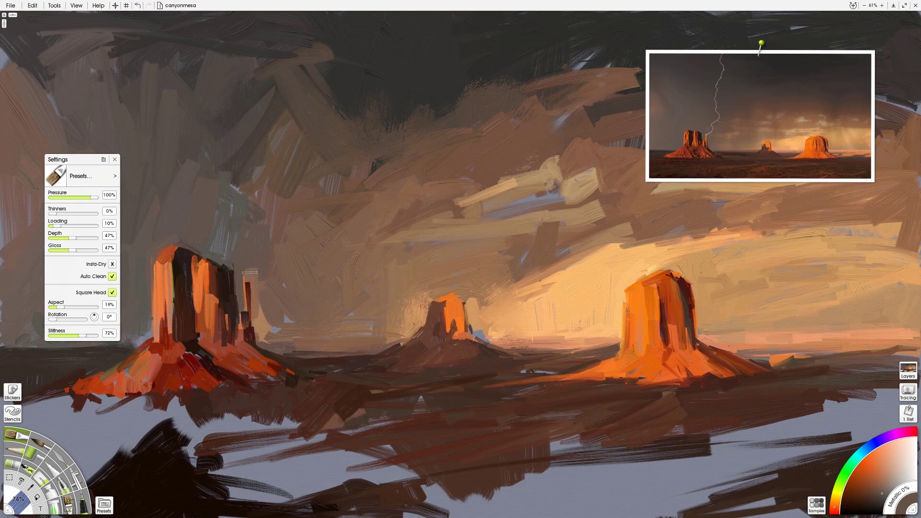
alt+click(774, 149)
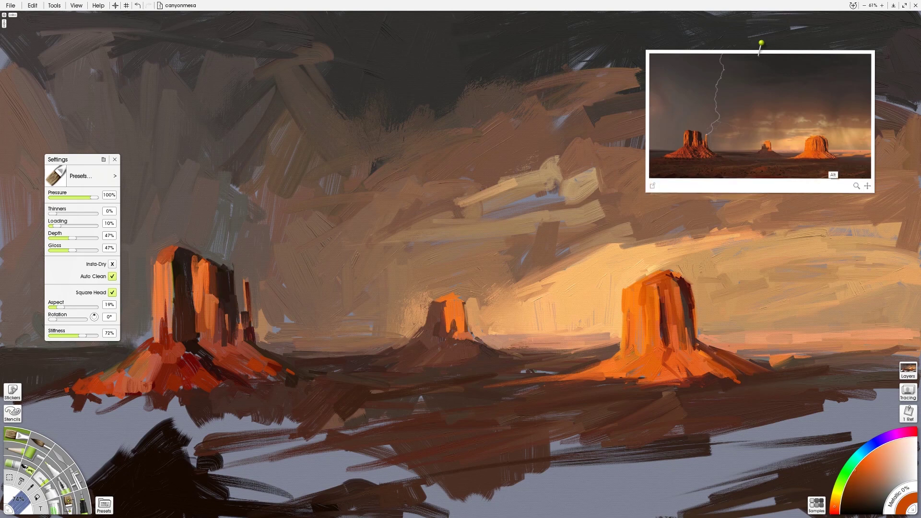
alt+click(734, 382)
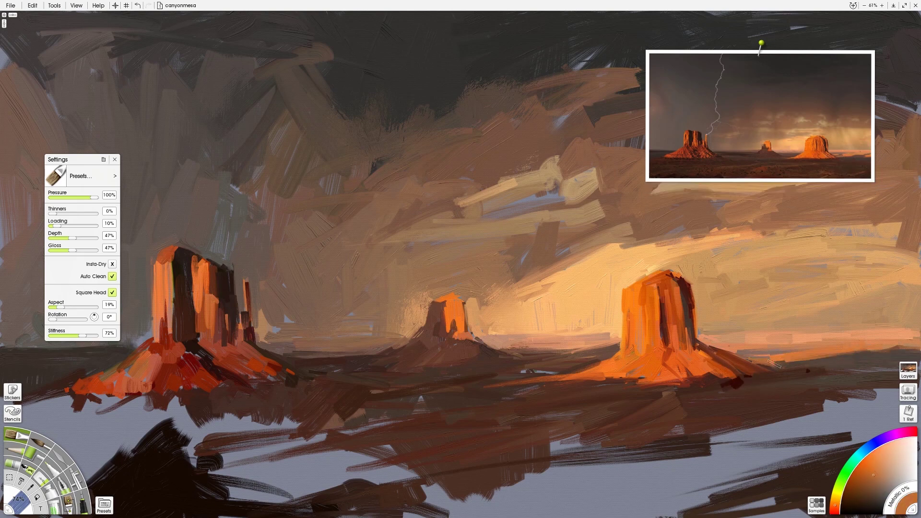
alt+click(461, 344)
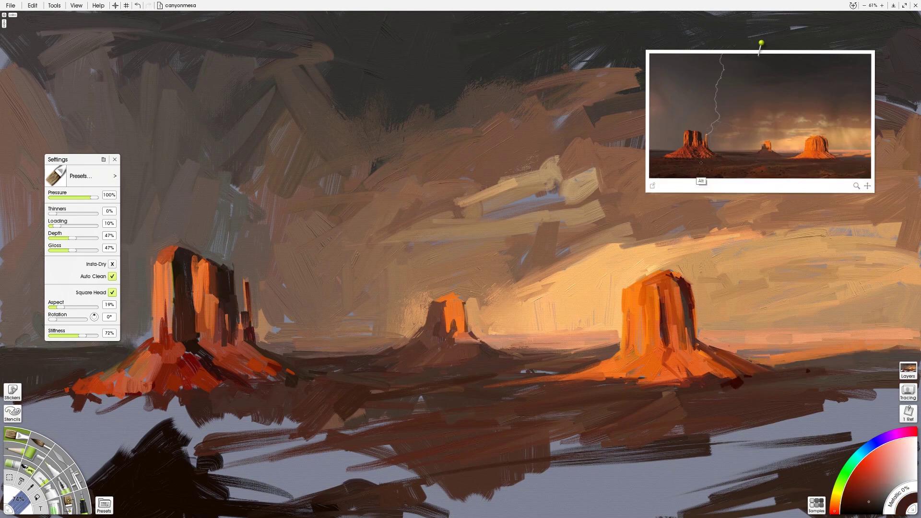
drag(194, 432, 259, 417)
drag(79, 418, 155, 400)
drag(101, 432, 191, 411)
mouse_move(159, 454)
mouse_down()
mouse_move(295, 421)
mouse_move(302, 410)
mouse_up()
Paint dark lower-left foreground strokes and reddish-brown over the pale blue ground
drag(108, 403, 277, 357)
drag(173, 432, 274, 360)
drag(173, 403, 338, 375)
drag(173, 454, 252, 346)
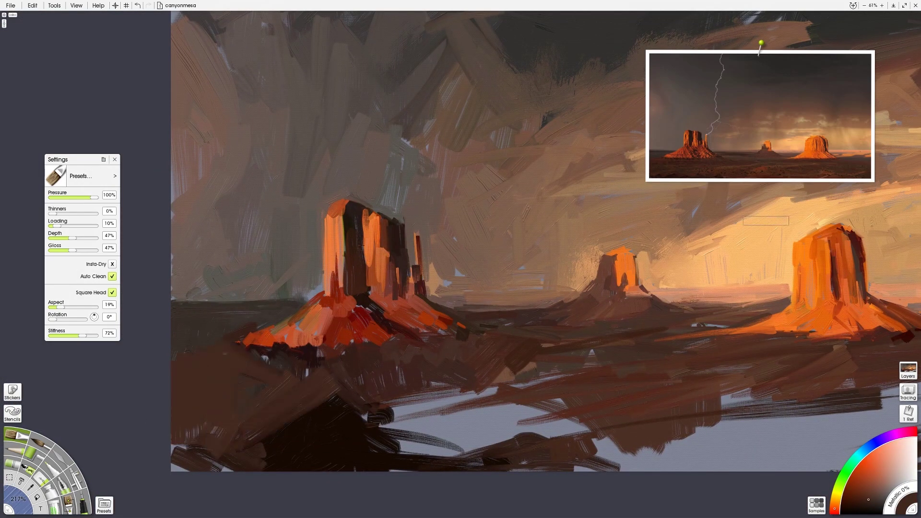
drag(612, 418, 411, 453)
drag(541, 388, 317, 432)
drag(591, 403, 360, 426)
drag(591, 461, 814, 382)
Cover the pale lower-right and lower foreground ground with dark brown strokes
drag(676, 461, 892, 388)
drag(720, 432, 536, 386)
drag(728, 349, 892, 306)
drag(792, 281, 910, 272)
drag(900, 335, 691, 375)
drag(778, 374, 460, 421)
mouse_move(727, 392)
mouse_down()
mouse_move(526, 421)
mouse_move(533, 425)
mouse_up()
drag(799, 400, 713, 418)
drag(907, 353, 813, 421)
drag(482, 392, 202, 421)
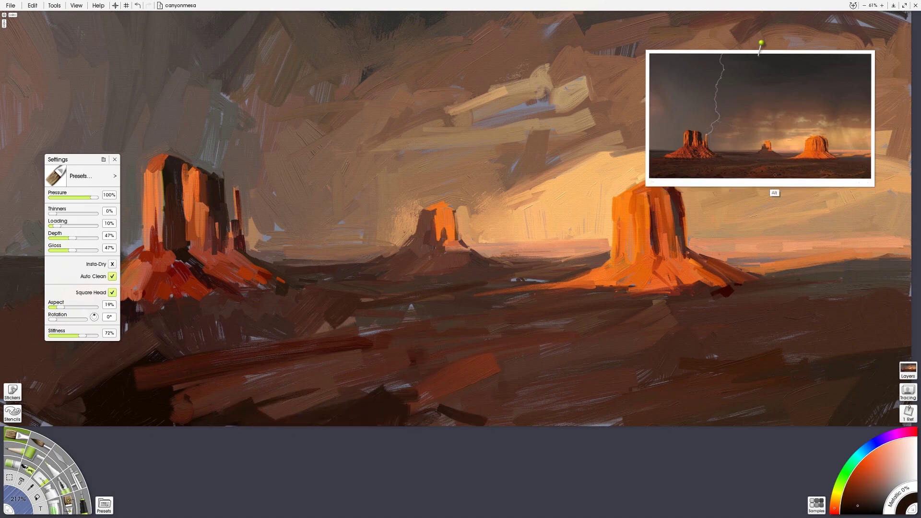
drag(325, 418, 548, 403)
scroll(276, 285, up, 1)
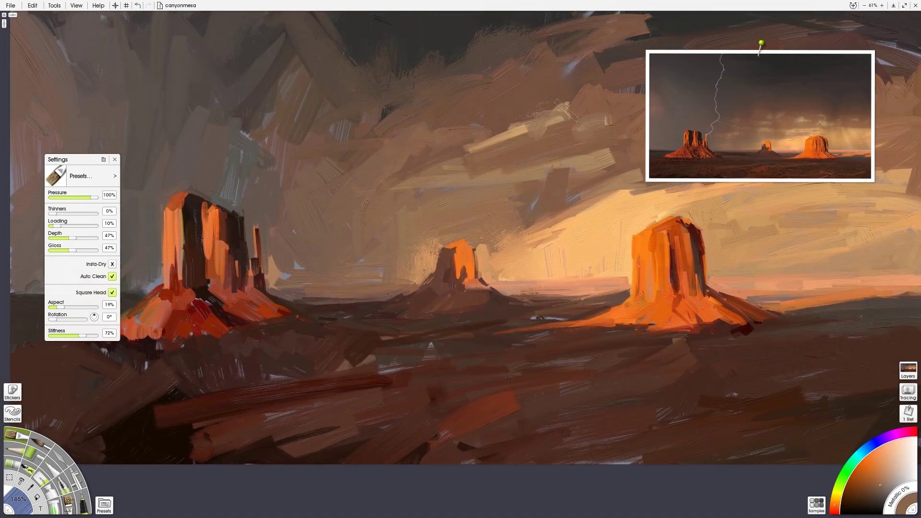
scroll(527, 170, up, 2)
Lay three pale beige strokes across the horizon sky behind the mesas
drag(496, 245, 616, 221)
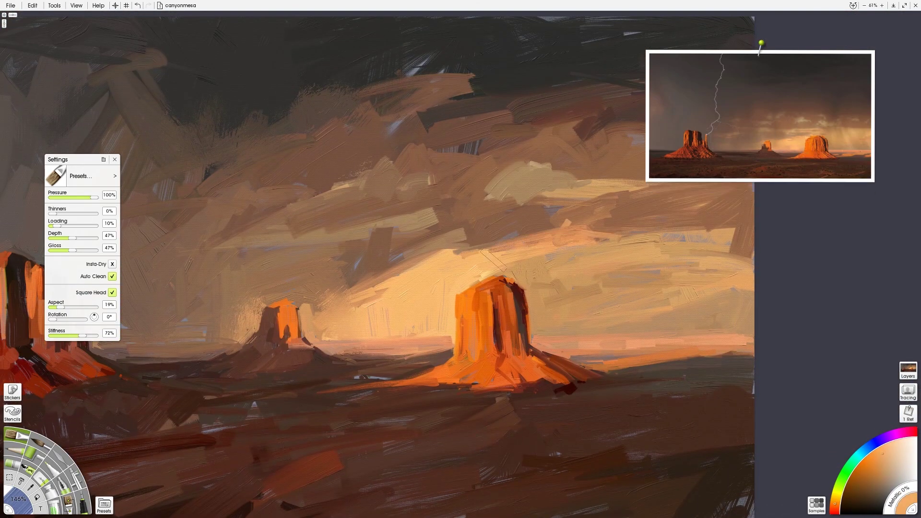
drag(342, 288, 709, 220)
drag(666, 248, 752, 220)
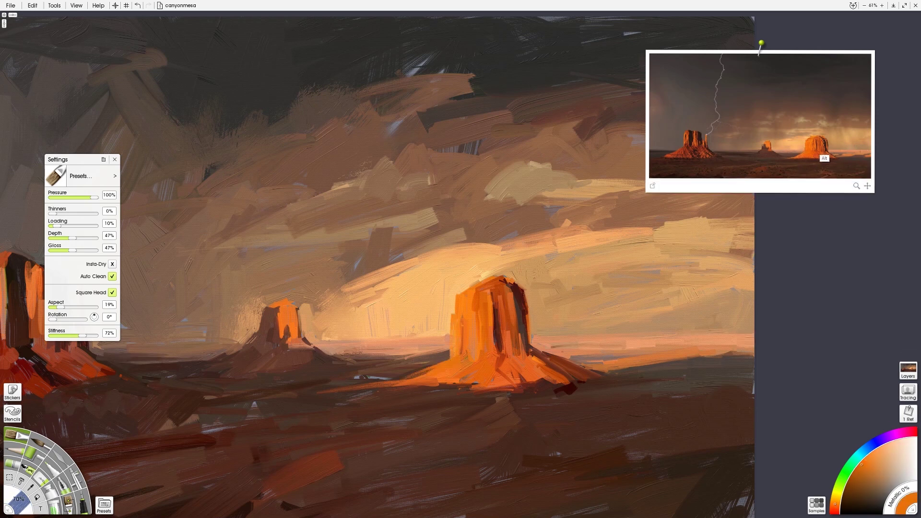
Pick a bright orange paint on the colour wheel
click(864, 499)
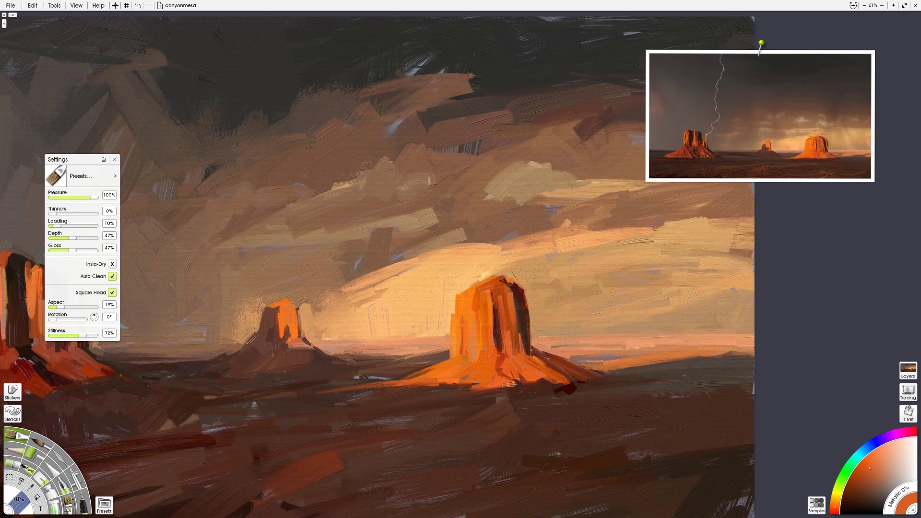
alt+click(460, 393)
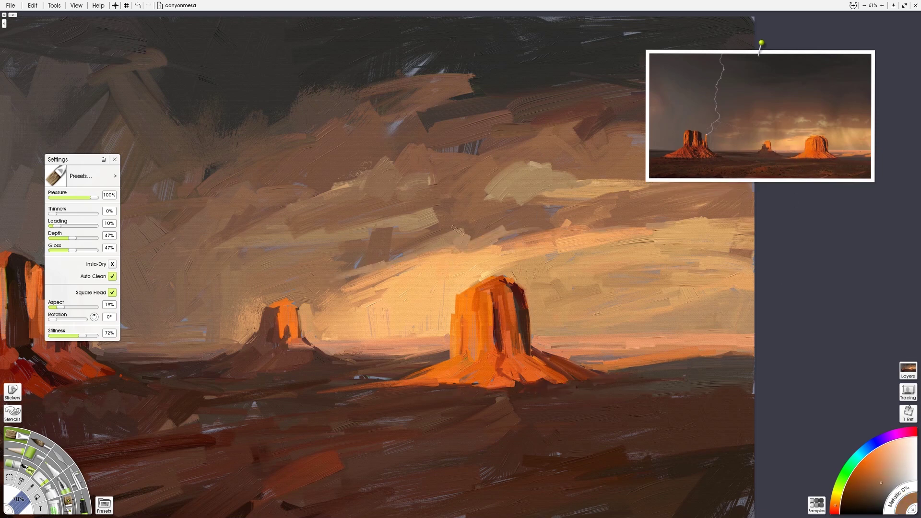
alt+click(432, 234)
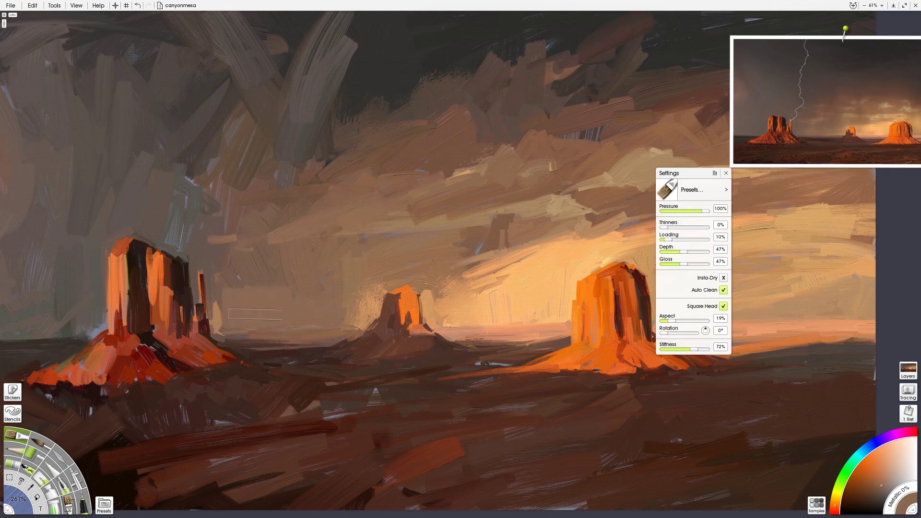
Paint dark grey over the bluish upper-left sky strokes and the left cliff
click(787, 112)
drag(181, 166, 198, 213)
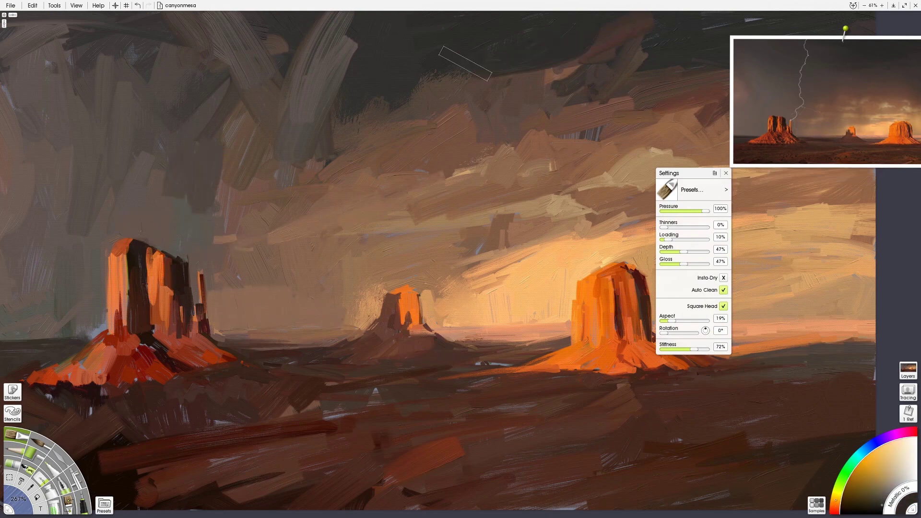
drag(488, 140, 275, 260)
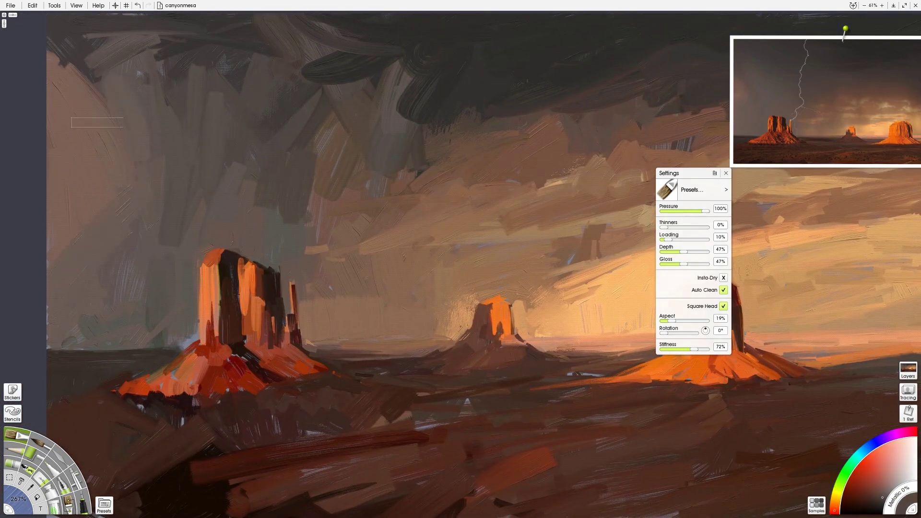
drag(97, 123, 168, 289)
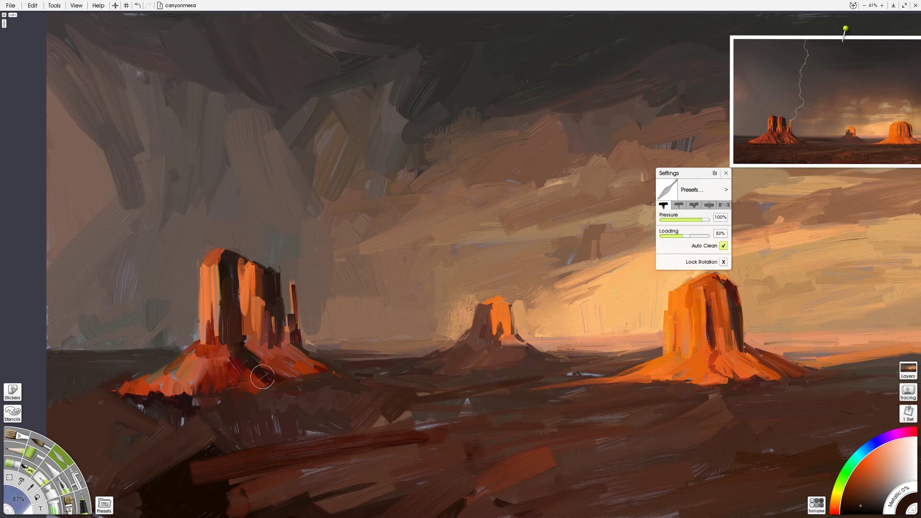
Reshape the left butte with dark red strokes and enlarge the tool
alt+click(226, 255)
drag(225, 292, 263, 274)
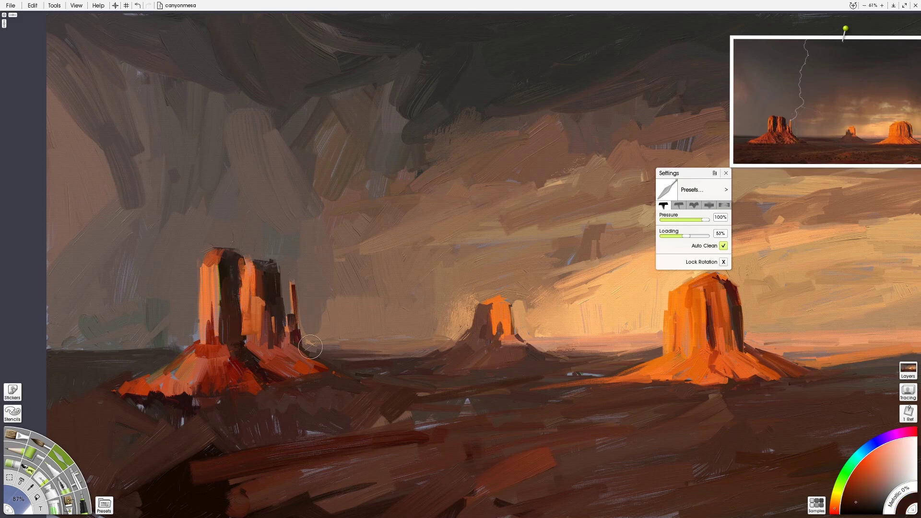
alt+click(600, 170)
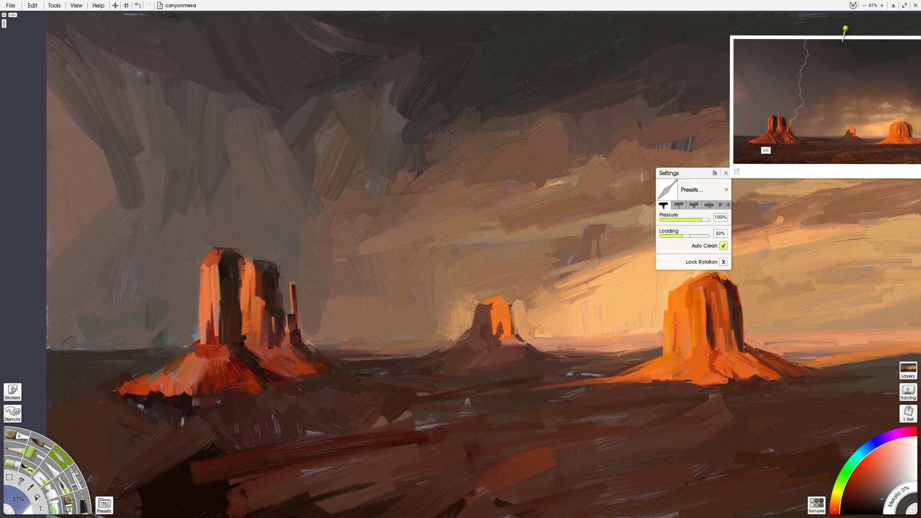
alt+click(213, 368)
alt+click(343, 380)
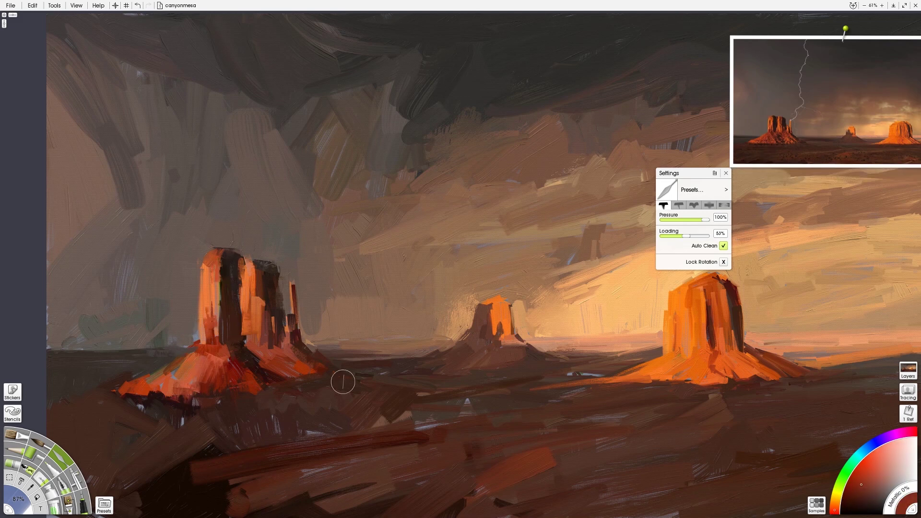
key(bracketright)
key(bracketright)
key(bracketright)
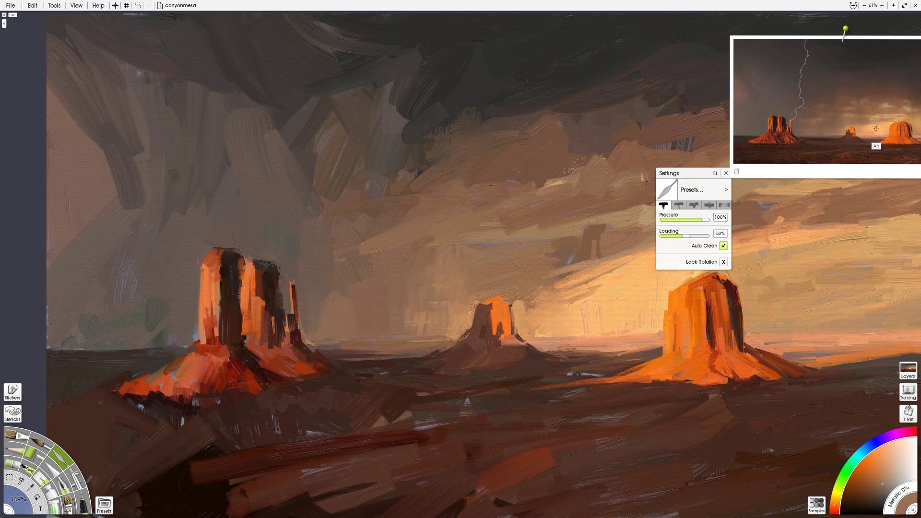
Sample dark, foreground and bright orange shades from the reference mesas
alt+click(846, 137)
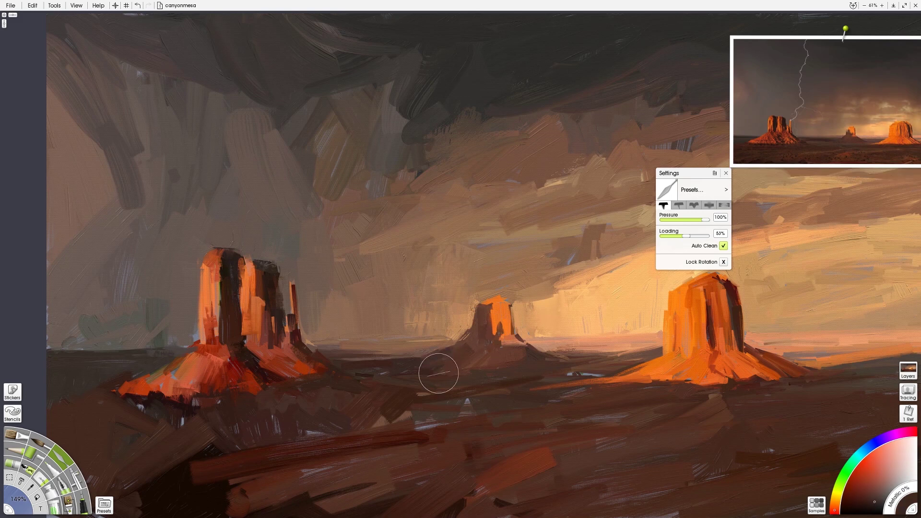
alt+click(507, 339)
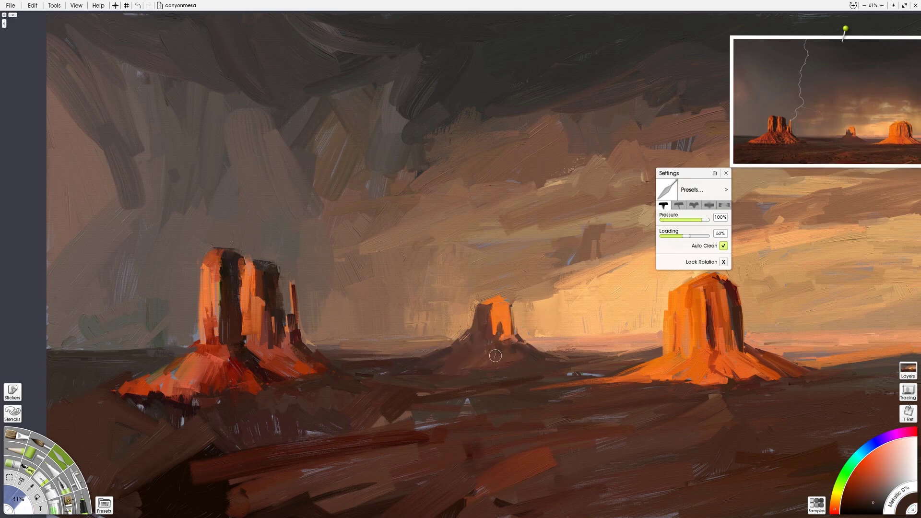
alt+click(604, 378)
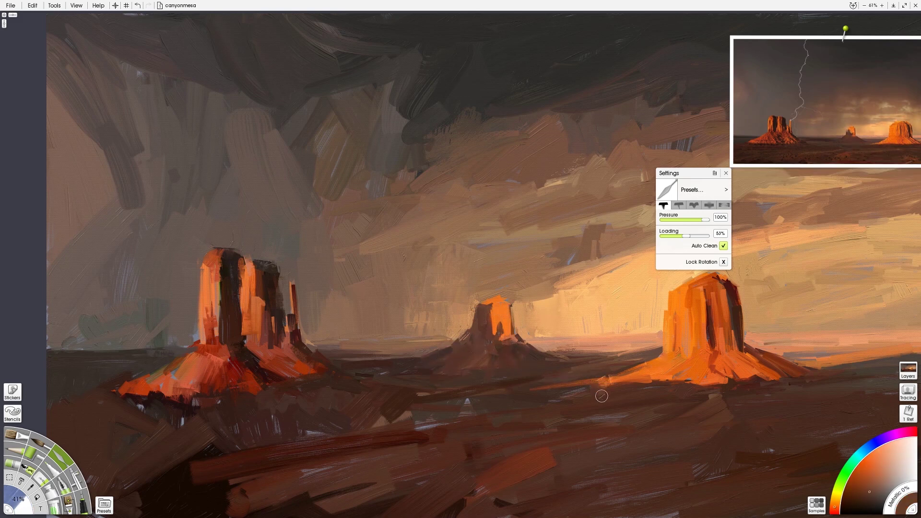
alt+click(687, 318)
alt+click(209, 274)
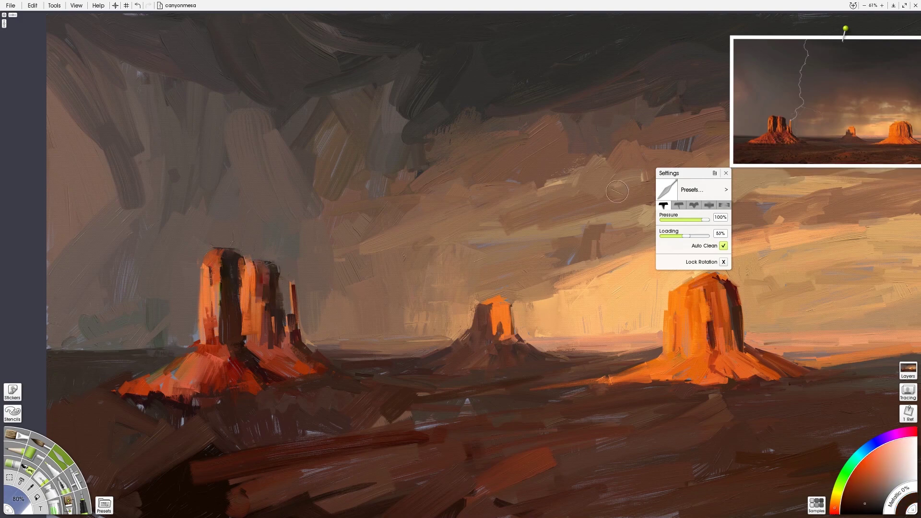
key(o)
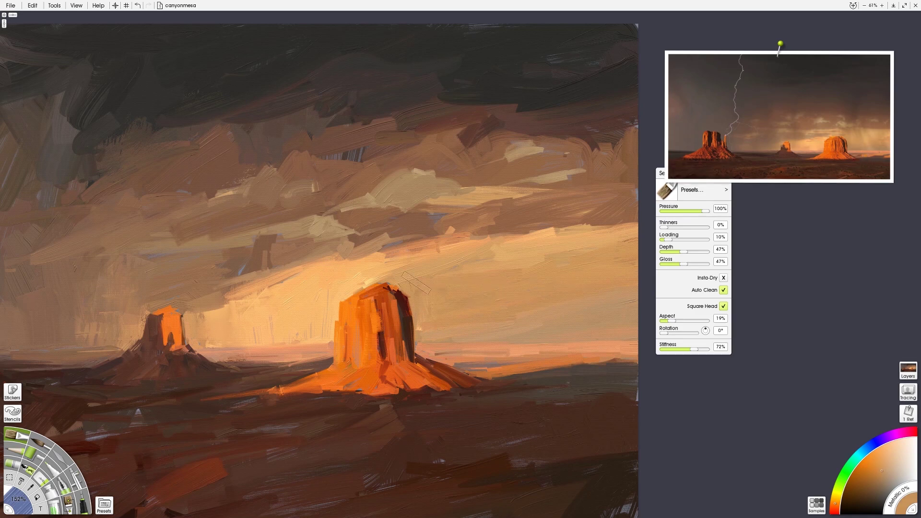
Select the palette knife and bring the pinned reference photo to the front
key(k)
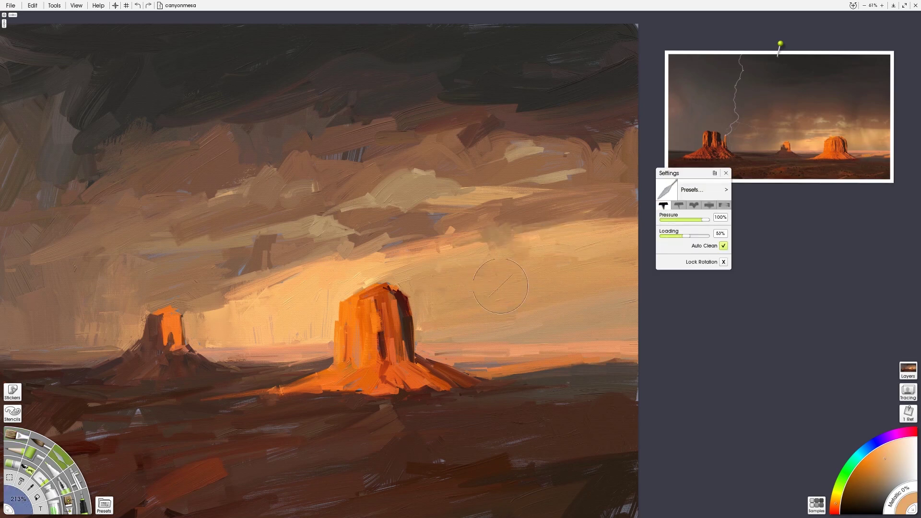
click(811, 171)
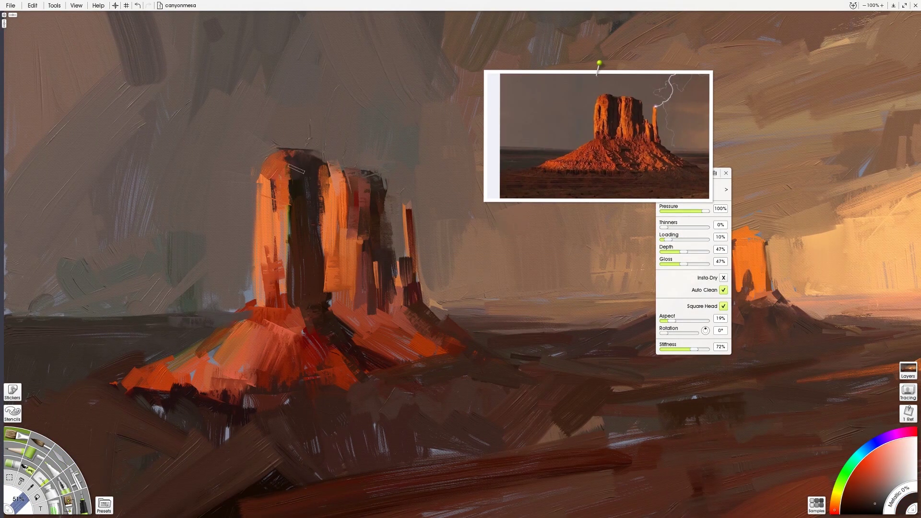
Add small bright strokes and dark strokes to the left mesa's upper left face
alt+click(551, 172)
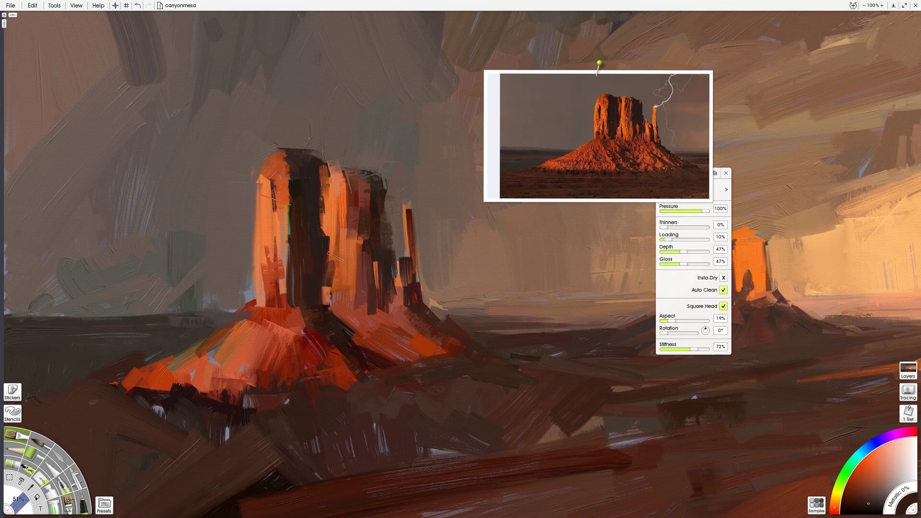
drag(329, 263, 324, 308)
drag(329, 162, 328, 239)
drag(324, 181, 324, 202)
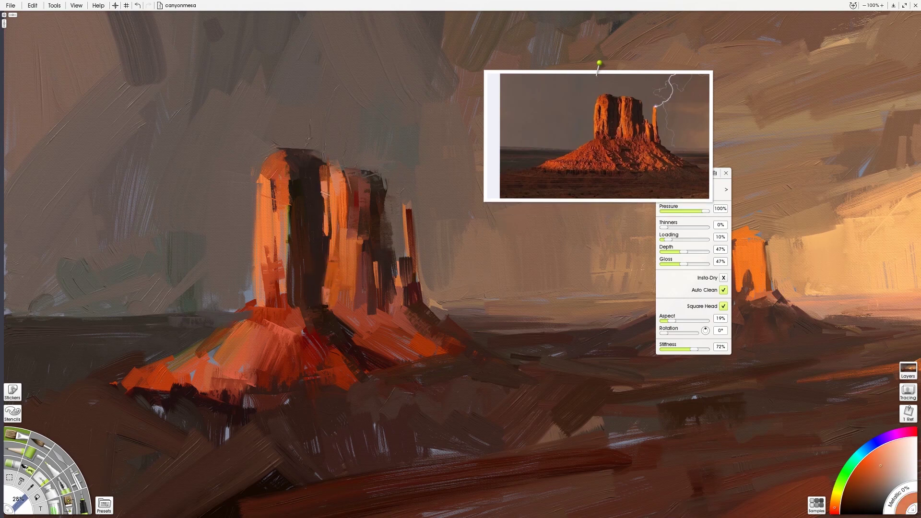
alt+click(320, 180)
alt+click(374, 265)
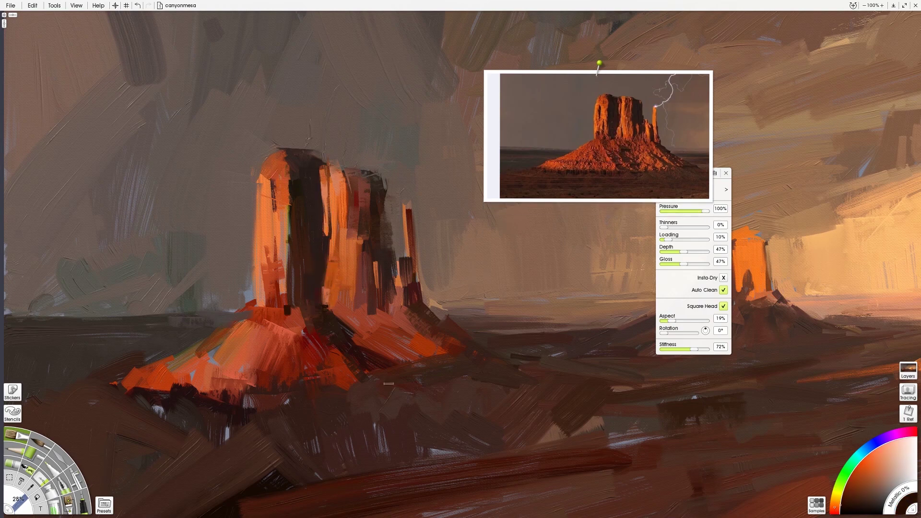
Make the mesa's right spire taller and brighter with reference oranges, plus a faint dark stroke
alt+click(648, 148)
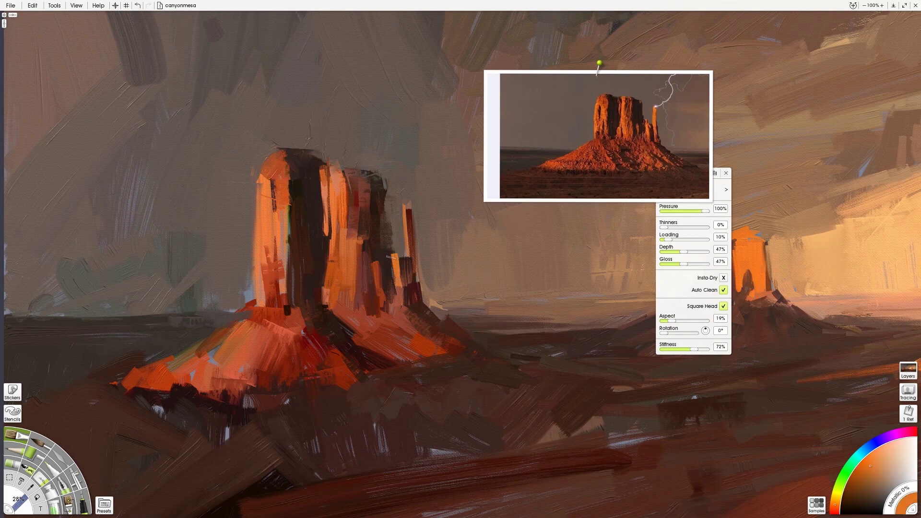
alt+click(647, 111)
drag(409, 198, 398, 310)
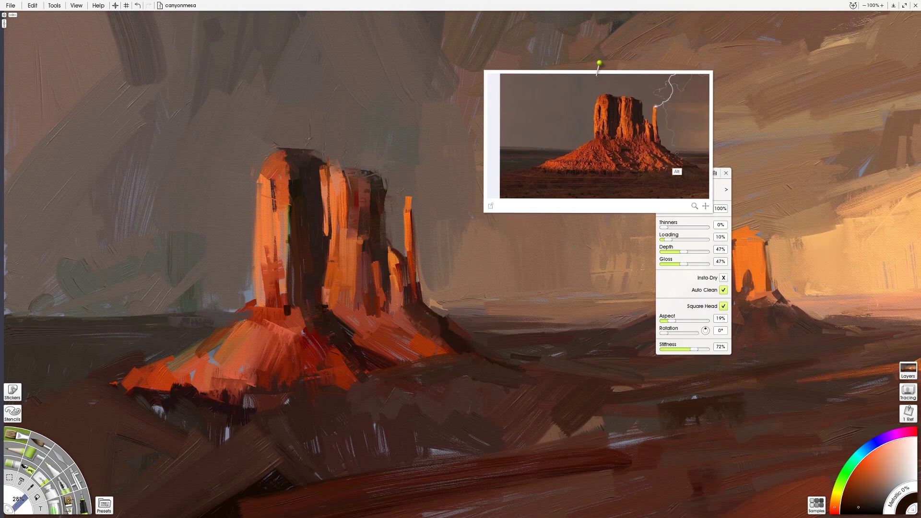
alt+click(500, 364)
alt+click(447, 320)
drag(365, 321, 365, 231)
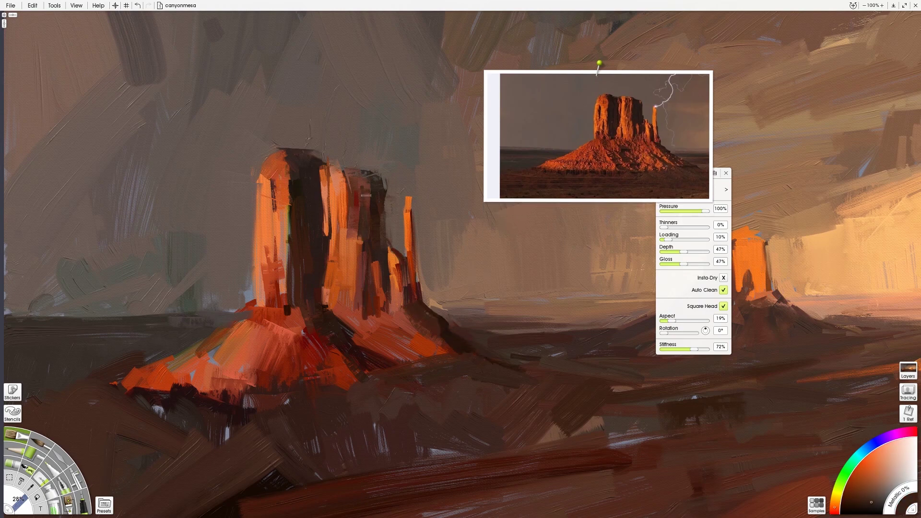
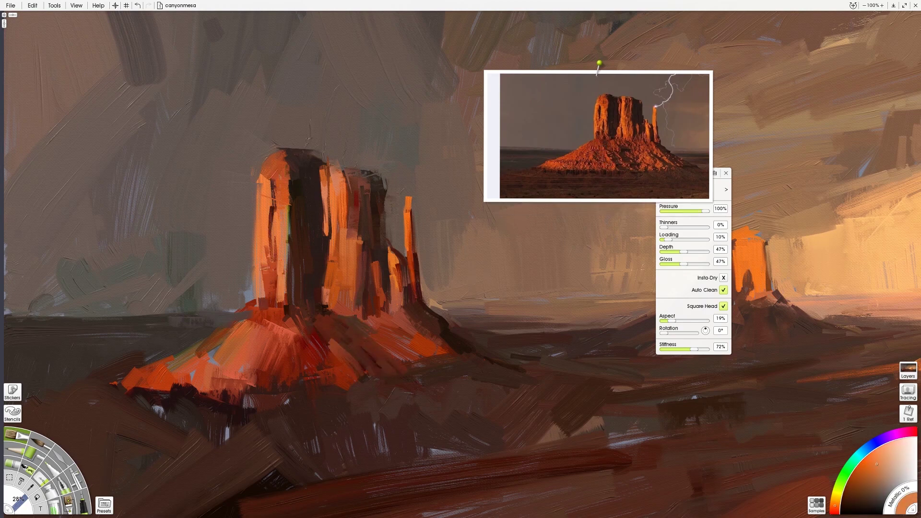
Choose red-brown shades on the colour wheel, ending on a very dark tone for the mesa base
alt+click(239, 325)
alt+click(210, 350)
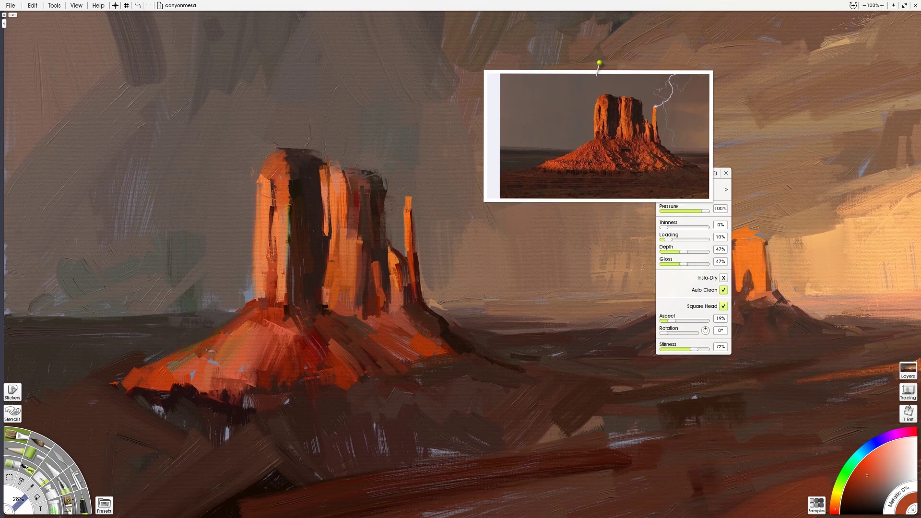
alt+click(131, 398)
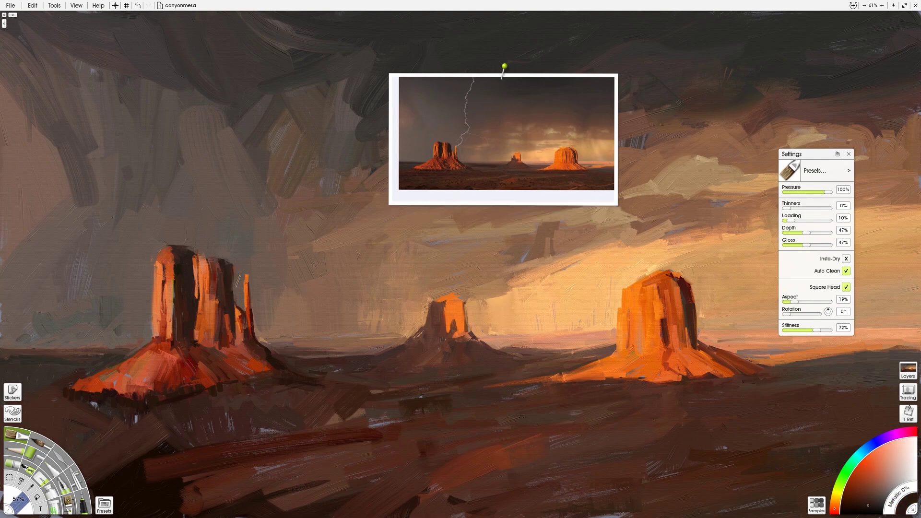
Sample a colour from the reference photo and fine-tune its shade on the colour wheel
click(446, 160)
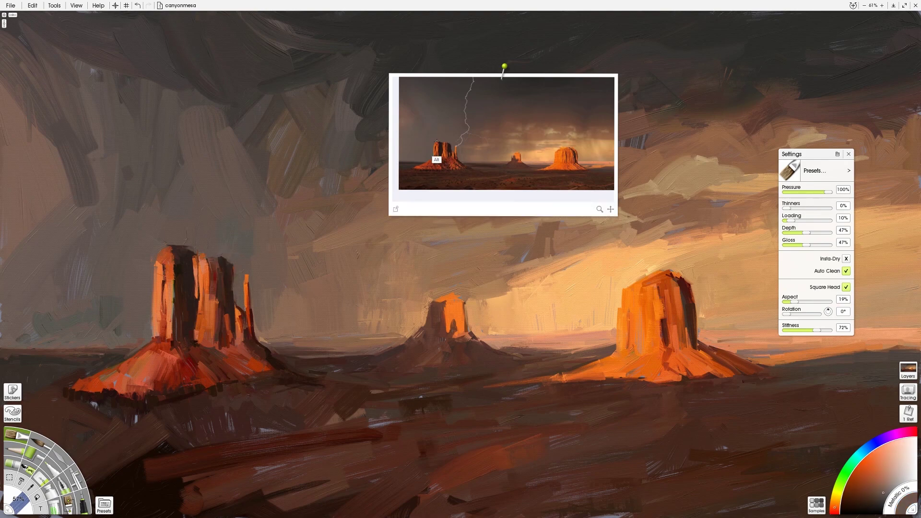
click(438, 160)
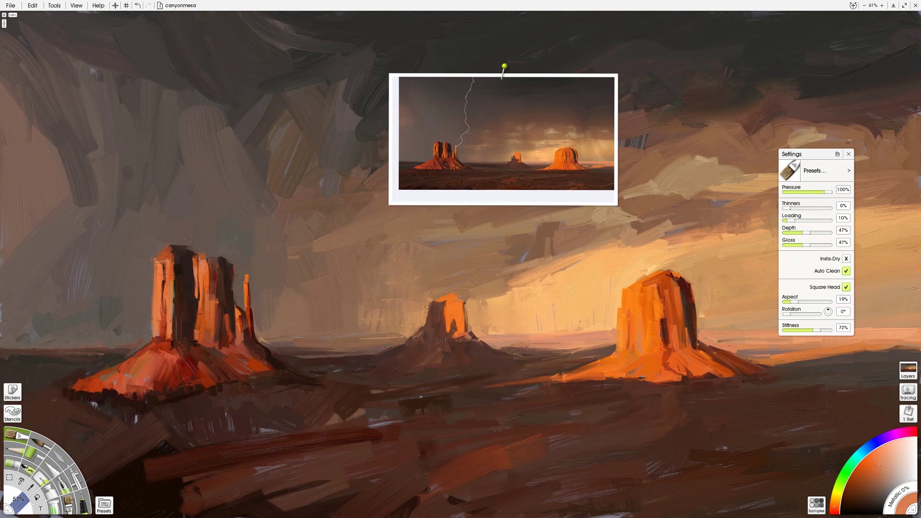
click(434, 163)
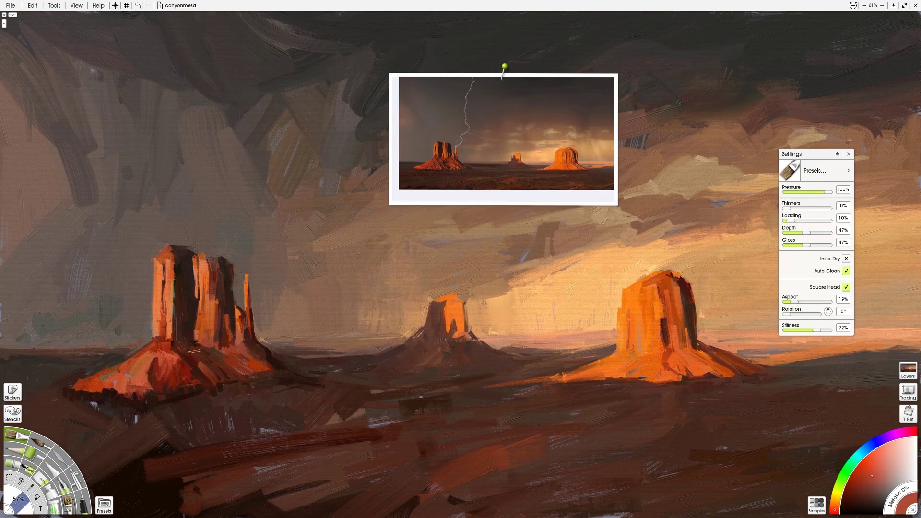
click(864, 498)
click(861, 469)
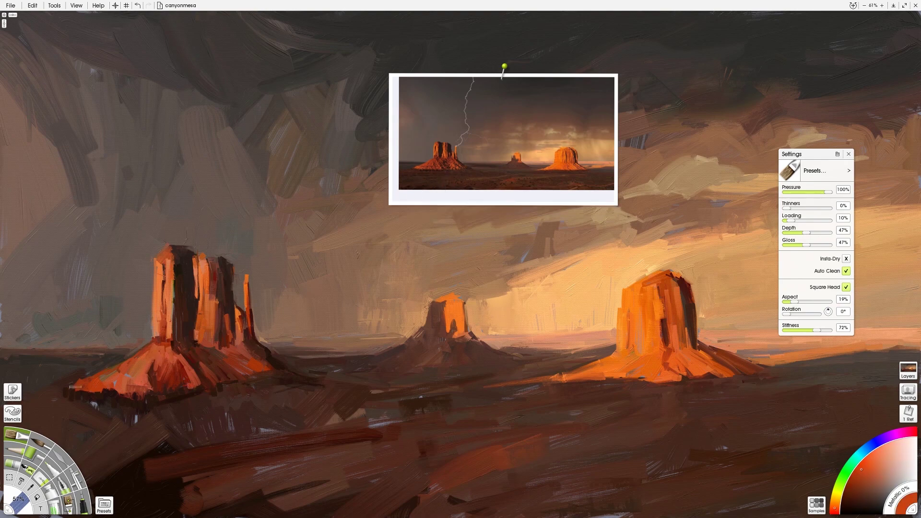
Sample darker tones and then orange from the reference photo
click(431, 183)
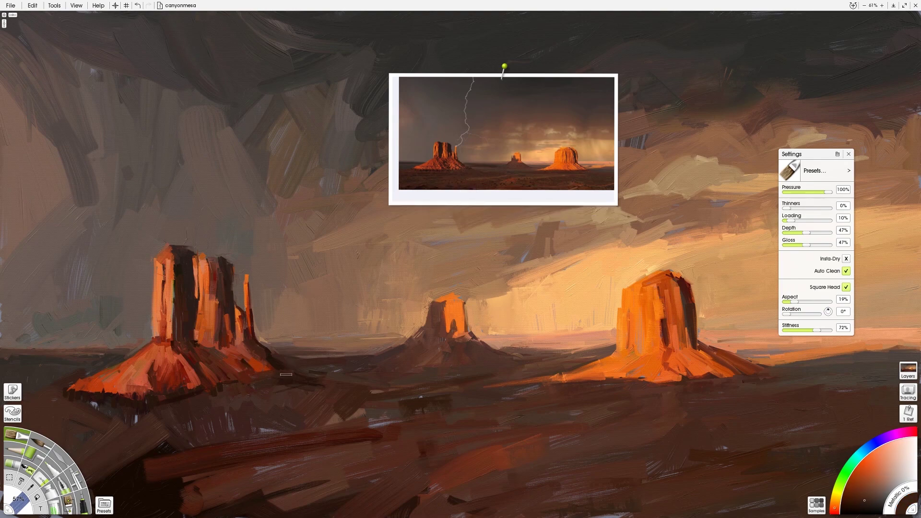
alt+click(480, 179)
alt+click(469, 180)
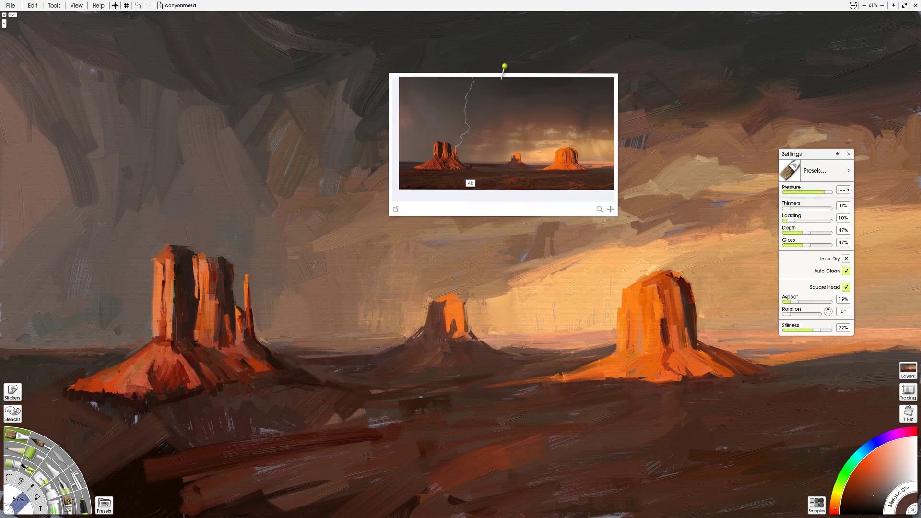
alt+click(455, 176)
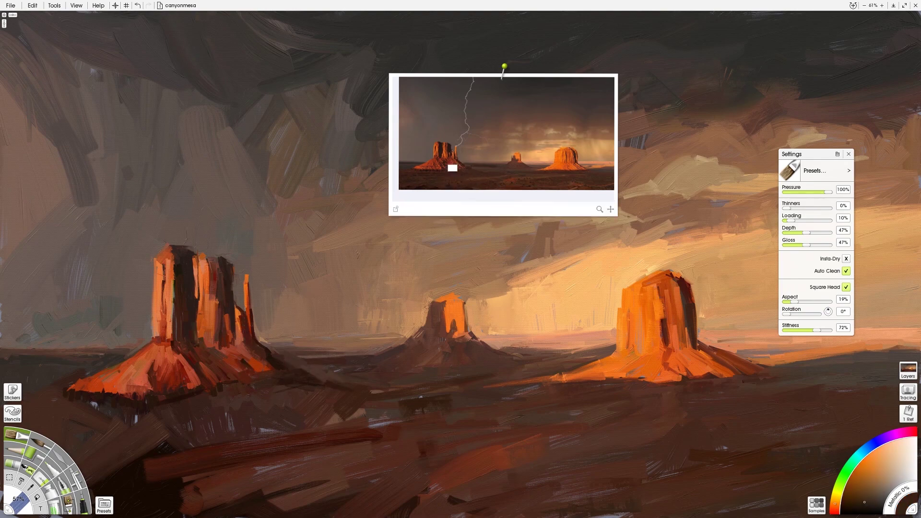
alt+click(454, 170)
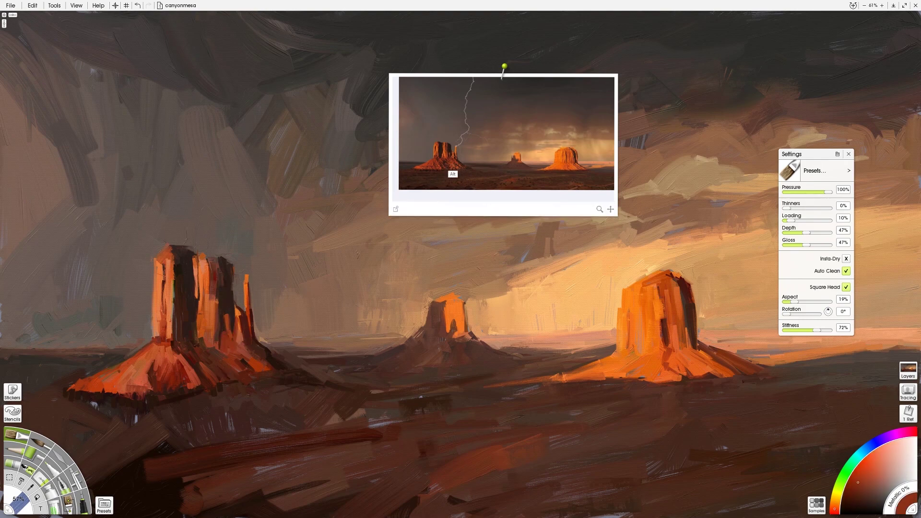
alt+click(454, 174)
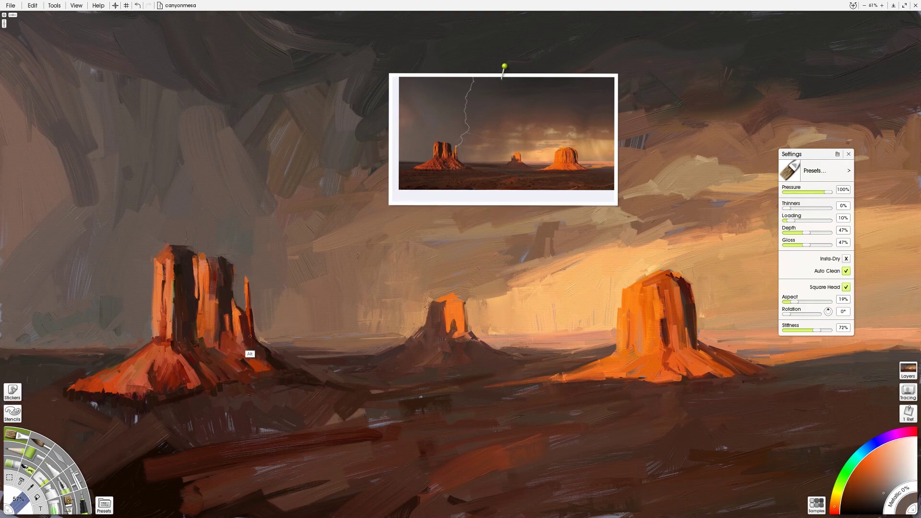
Sample browns and bright orange from the painting, and move the reference photo up-right
alt+click(249, 354)
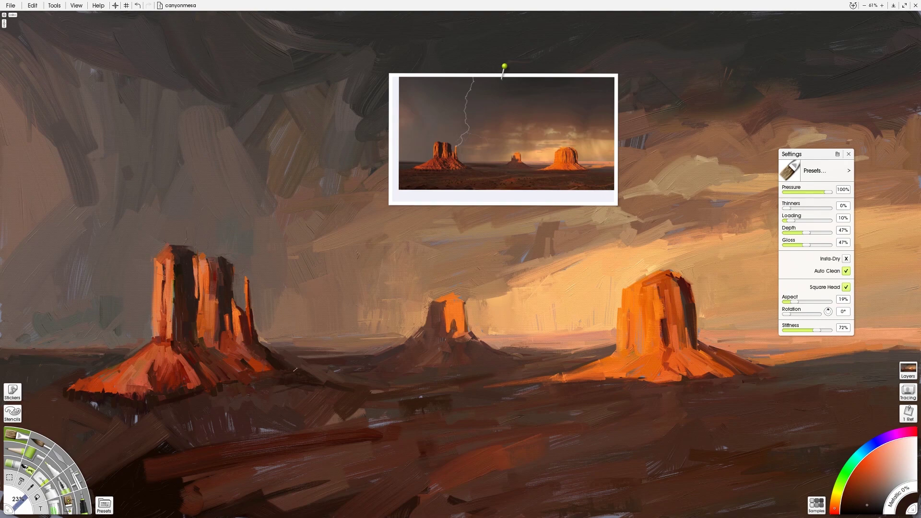
alt+click(302, 365)
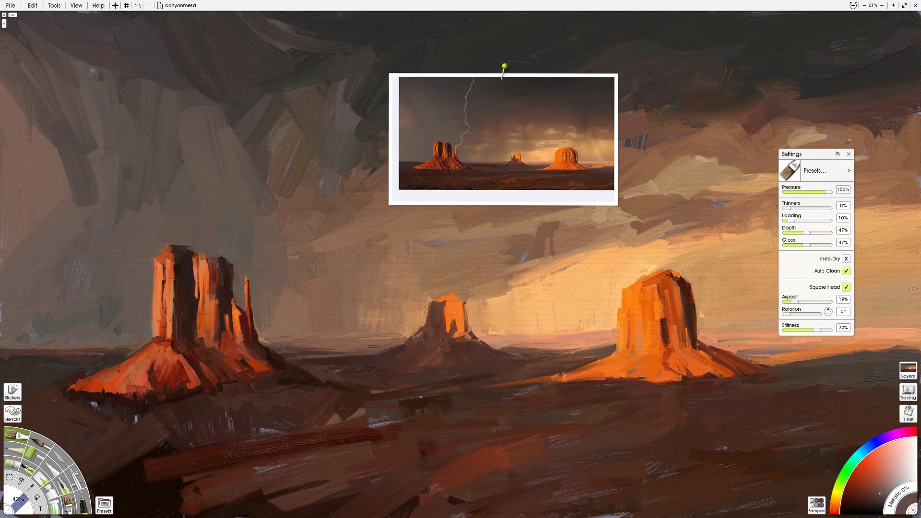
alt+click(422, 318)
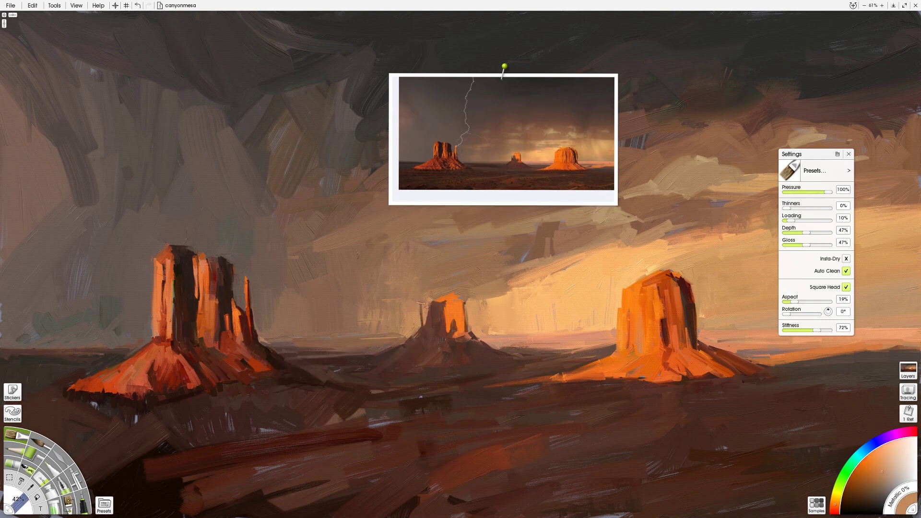
alt+click(421, 331)
alt+click(490, 358)
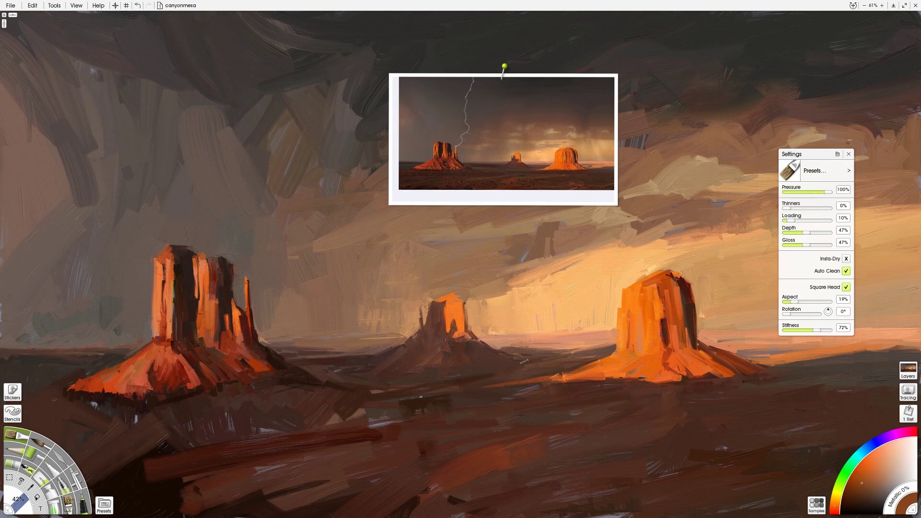
alt+click(706, 349)
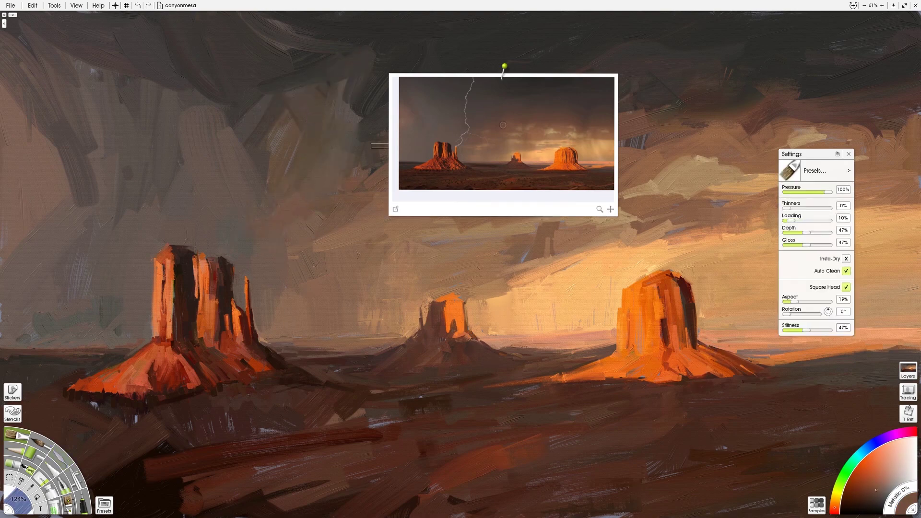
drag(504, 125, 722, 109)
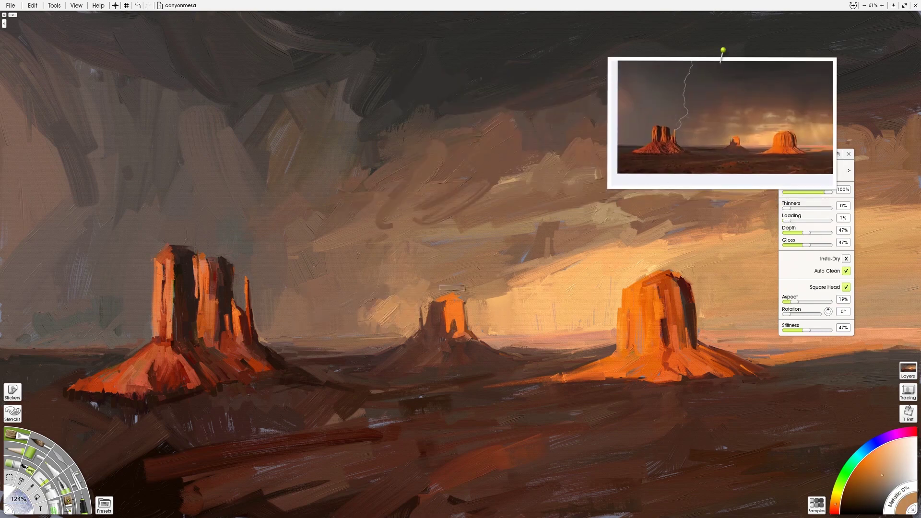
Paint a lighter glow patch beside the middle butte and adjust the brush size
drag(495, 277, 468, 303)
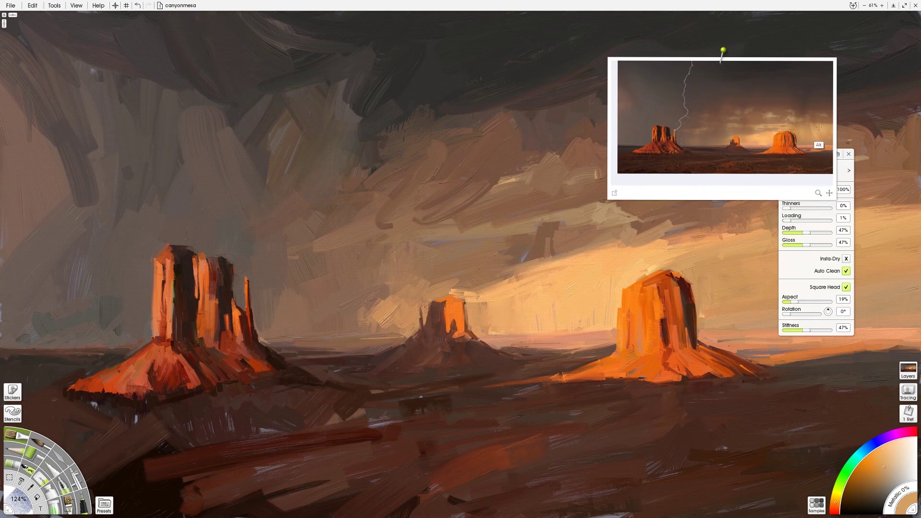
mouse_move(723, 119)
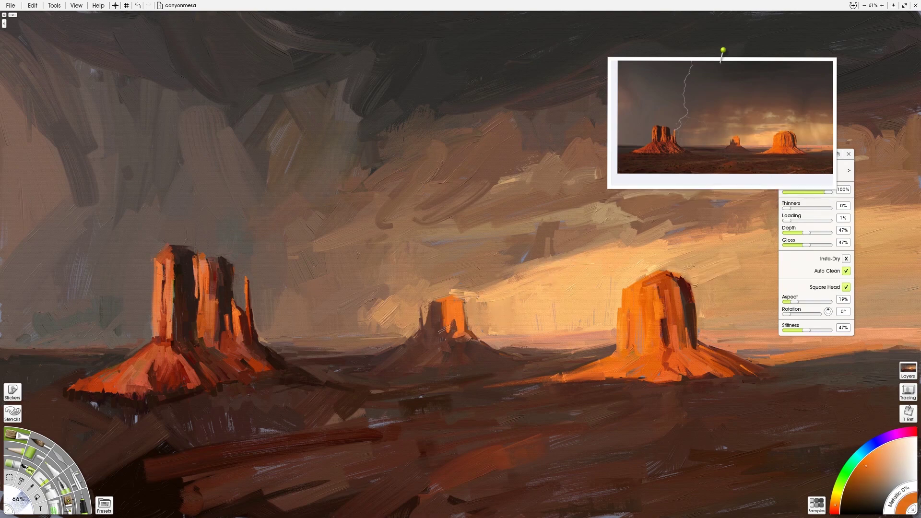
alt+click(756, 159)
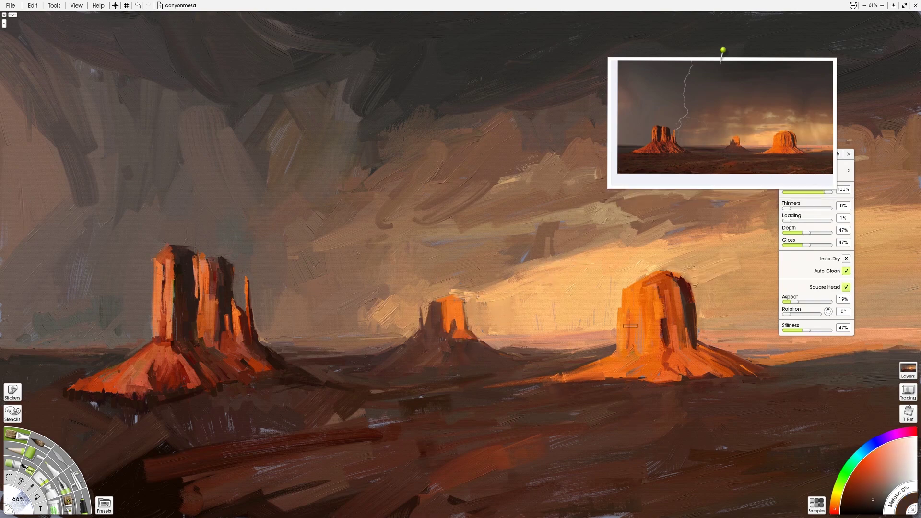
alt+click(721, 166)
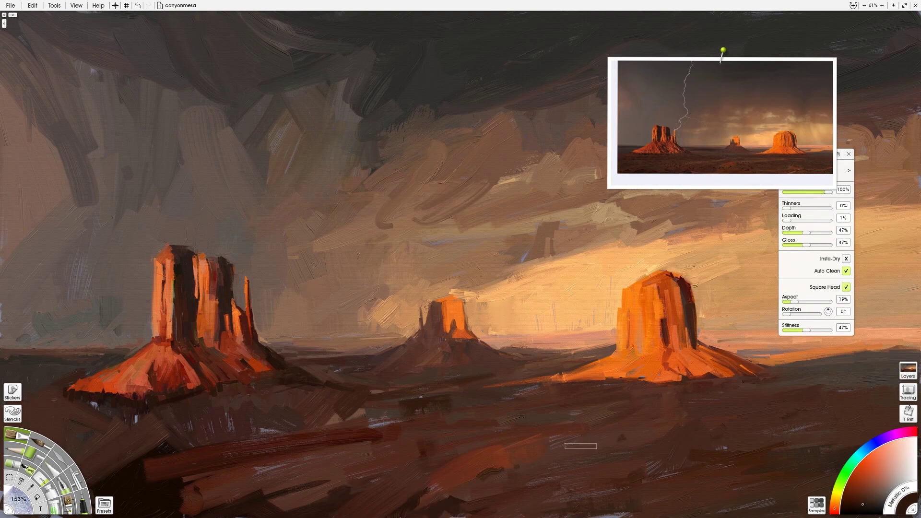